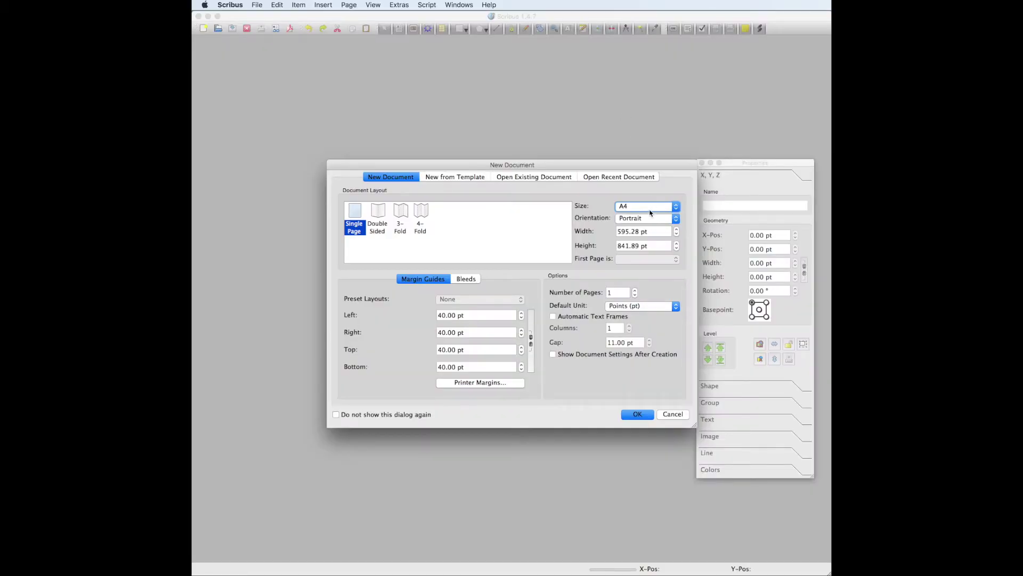
Step: Create a new single-page Letter-size document with inches as the default unit
left_click(651, 207)
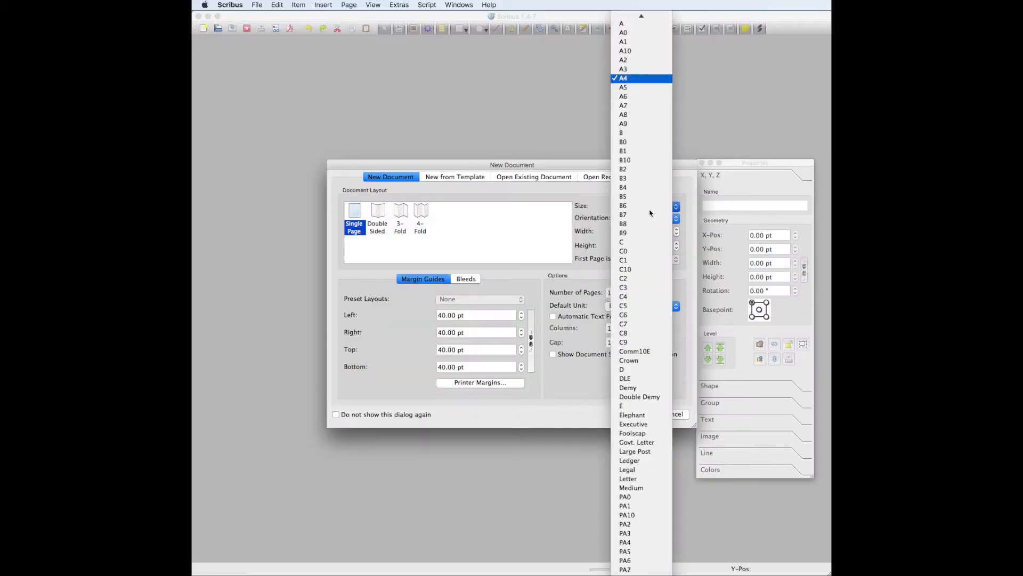
left_click(639, 478)
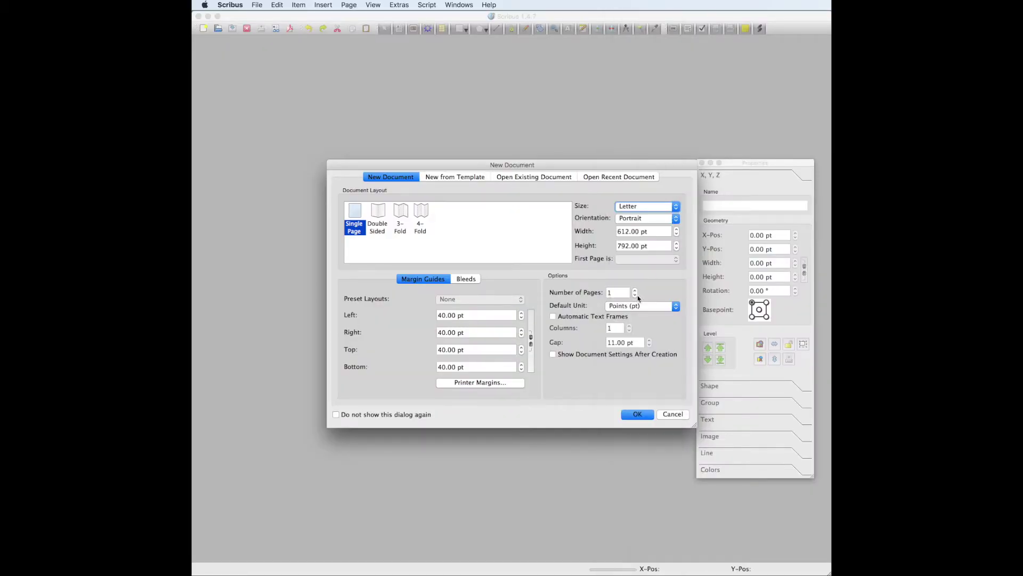
left_click(608, 306)
left_click(619, 324)
left_click(638, 420)
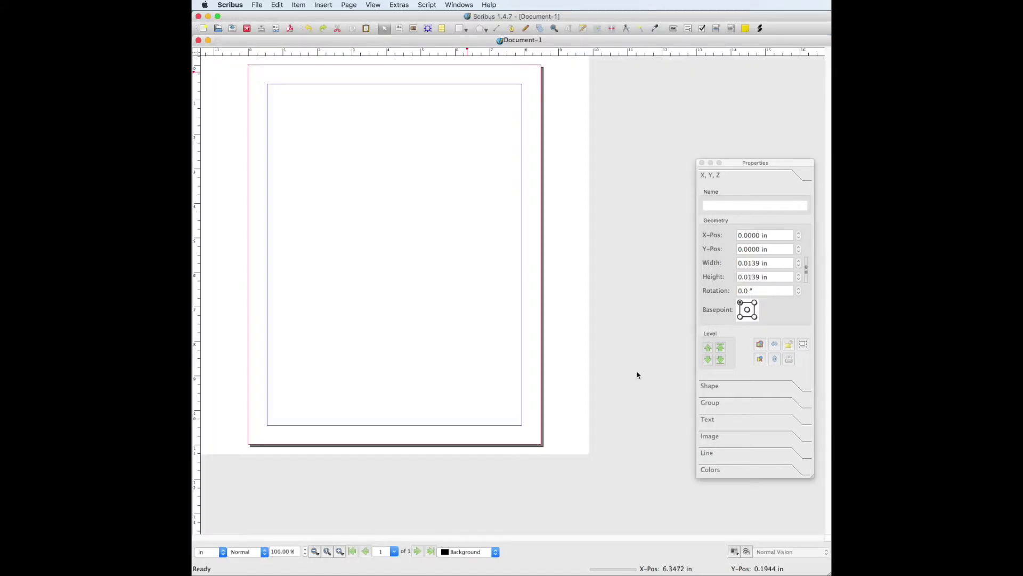
left_click(460, 30)
Step: Place a rectangle sized 8.5 in wide by 11 in high
left_click(385, 156)
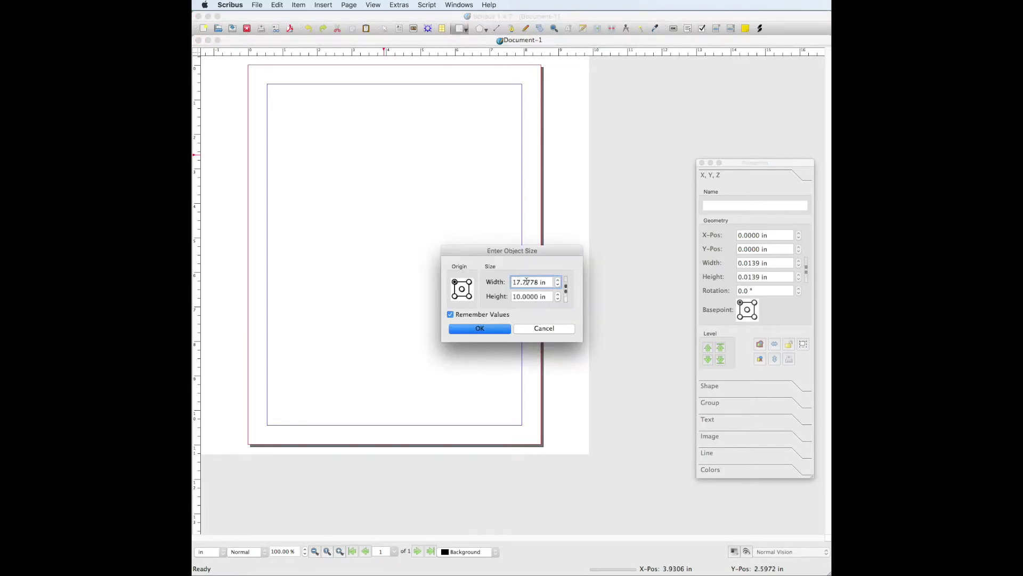
left_click_drag(538, 282, 508, 281)
type("8.05")
key("BackSpace")
key("BackSpace")
type("5")
left_click_drag(539, 297, 512, 295)
type("11")
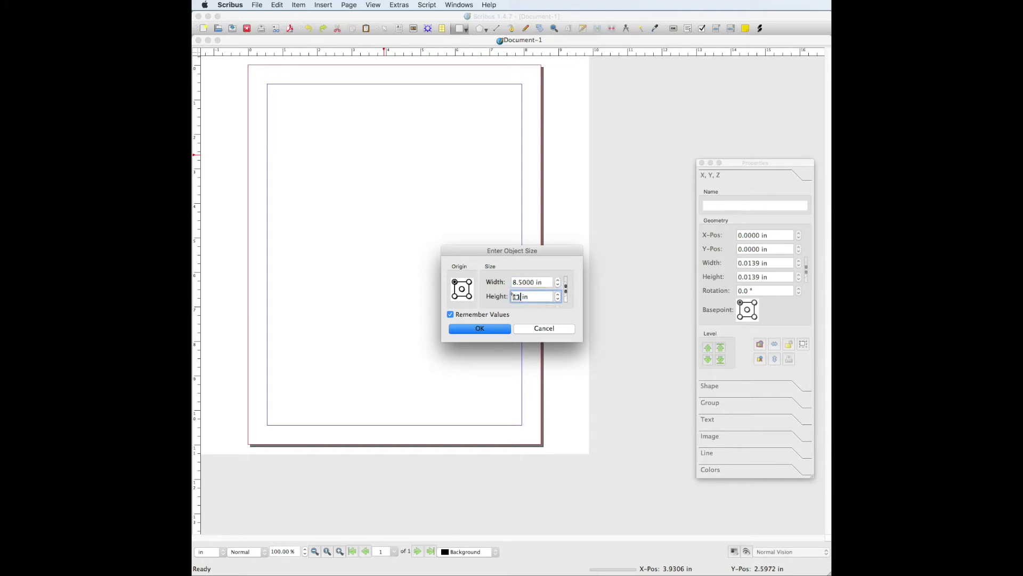
key("Return")
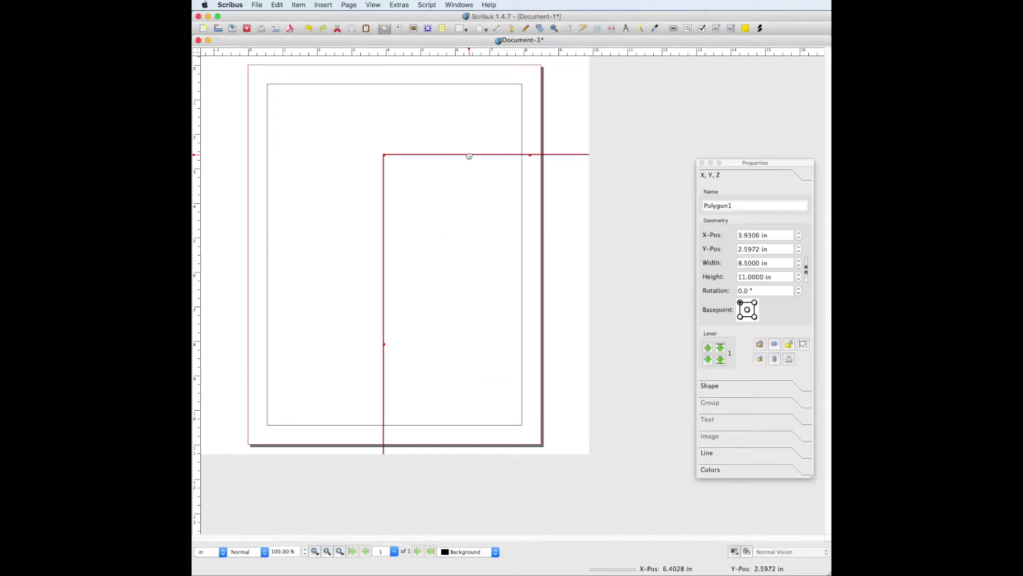
Step: Move the rectangle to the page's top-left corner so it covers the page
left_click_drag(469, 156, 333, 66)
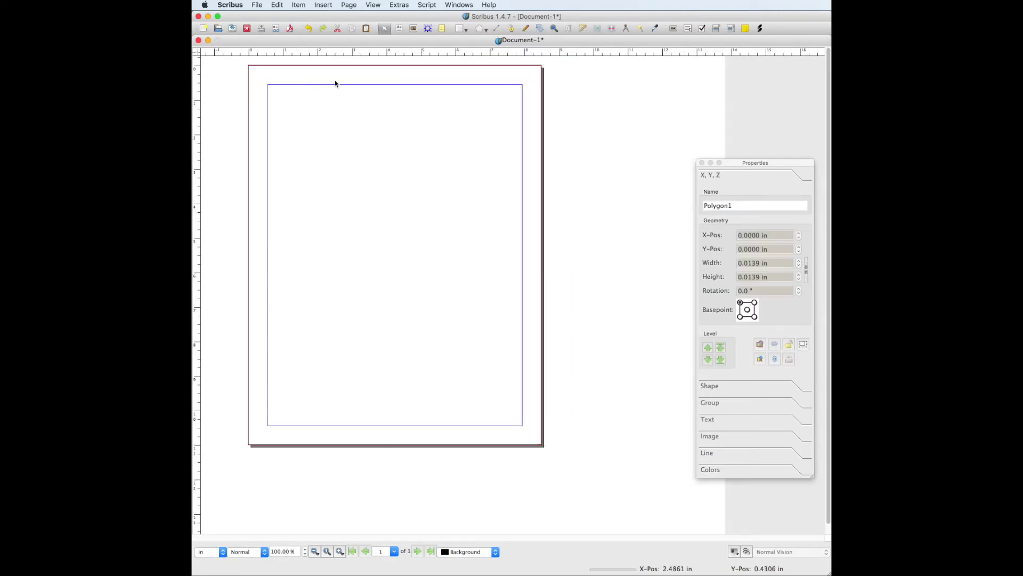
left_click(326, 66)
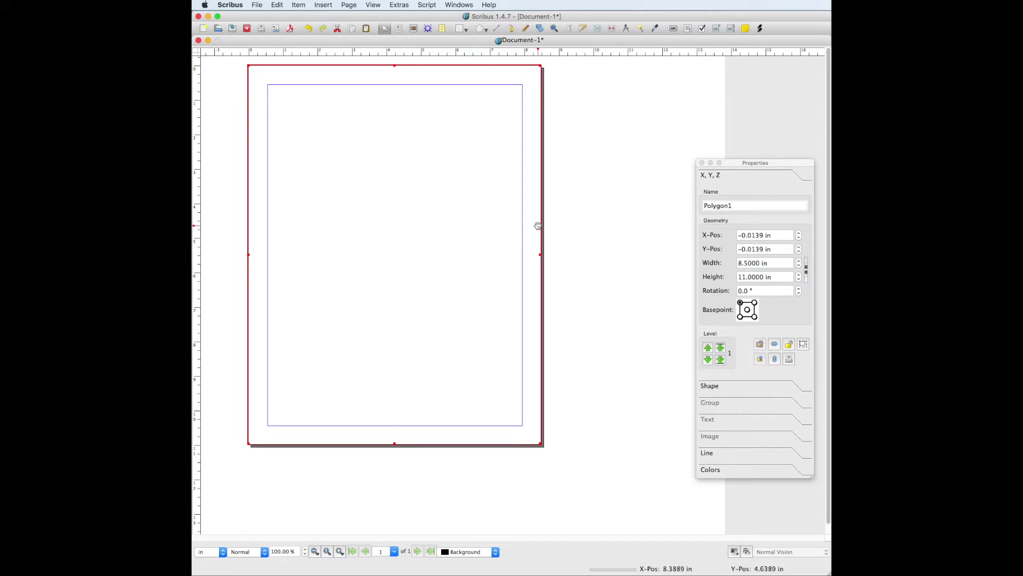
left_click(717, 472)
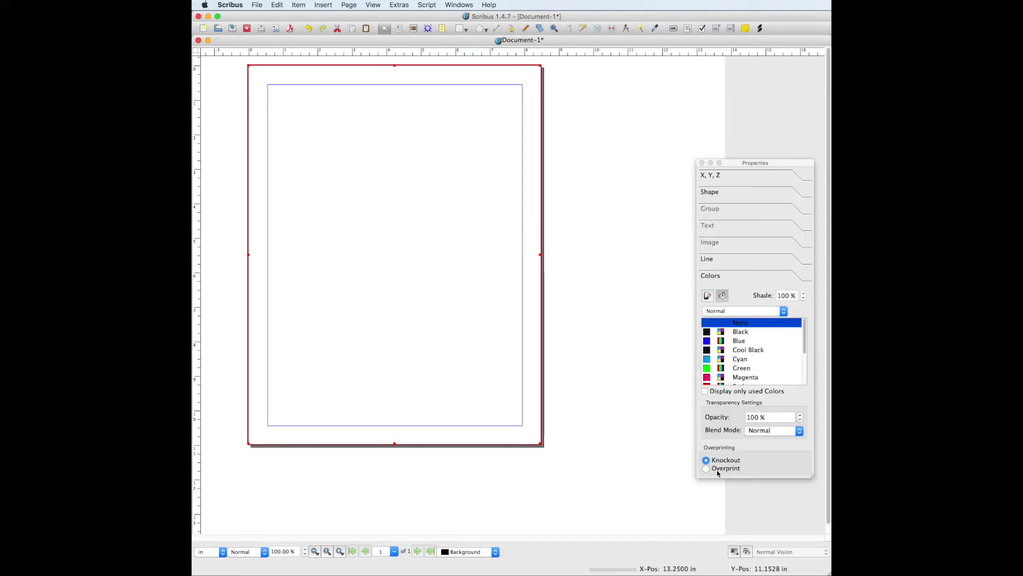
Step: Set the page rectangle's line colour to None
left_click(708, 296)
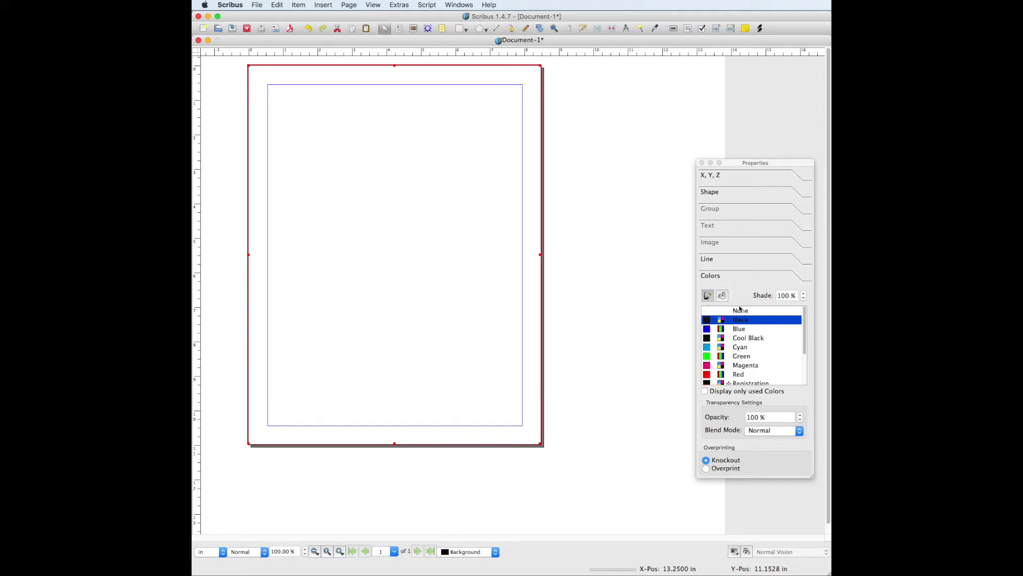
left_click(740, 313)
left_click(722, 296)
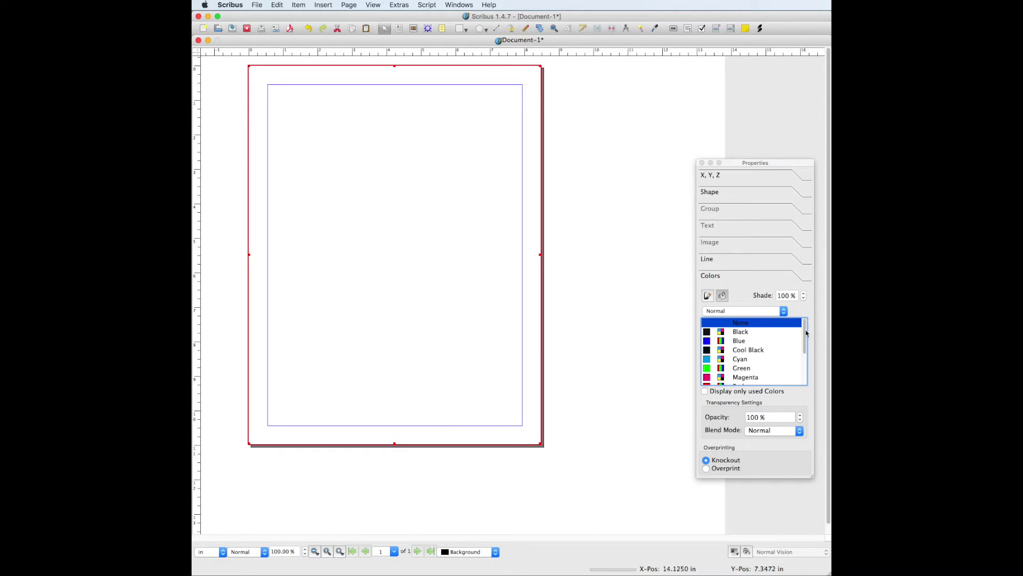
scroll(806, 332, "down", 3)
scroll(808, 325, "up", 4)
Step: Define a new colour named 'Background blue' with C 60% and Y 19%
left_click(277, 5)
left_click(318, 187)
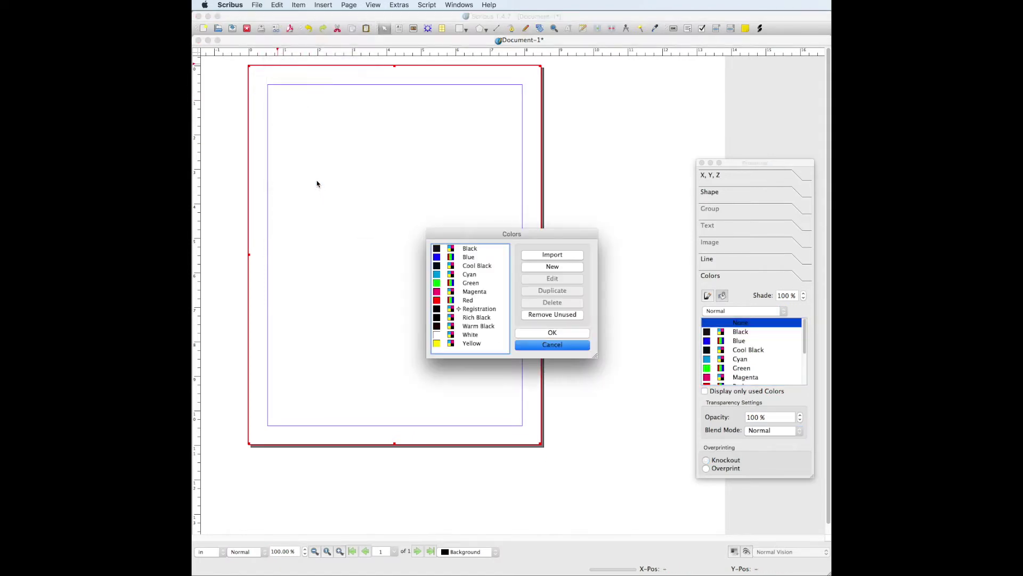
left_click(562, 268)
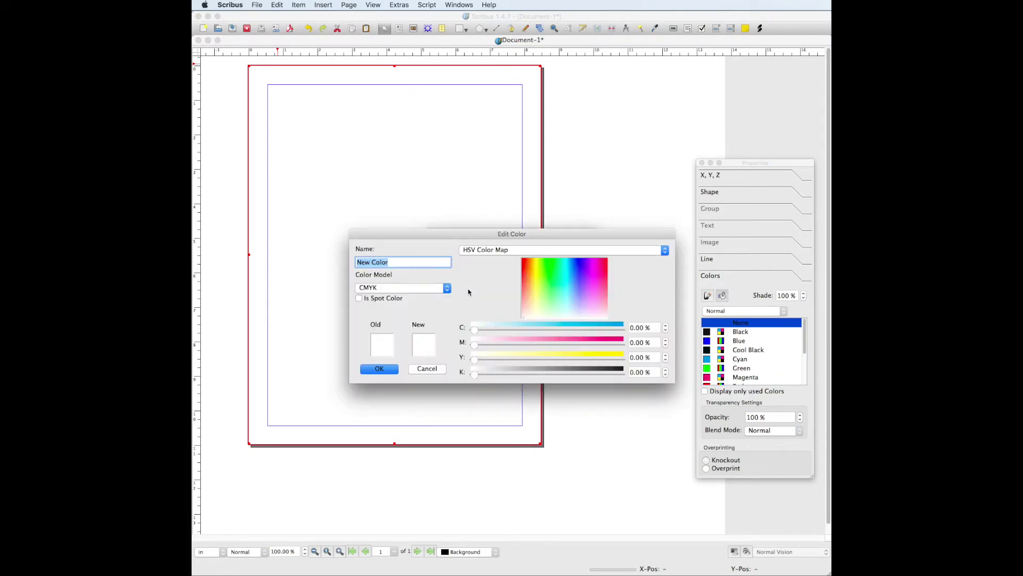
left_click(567, 290)
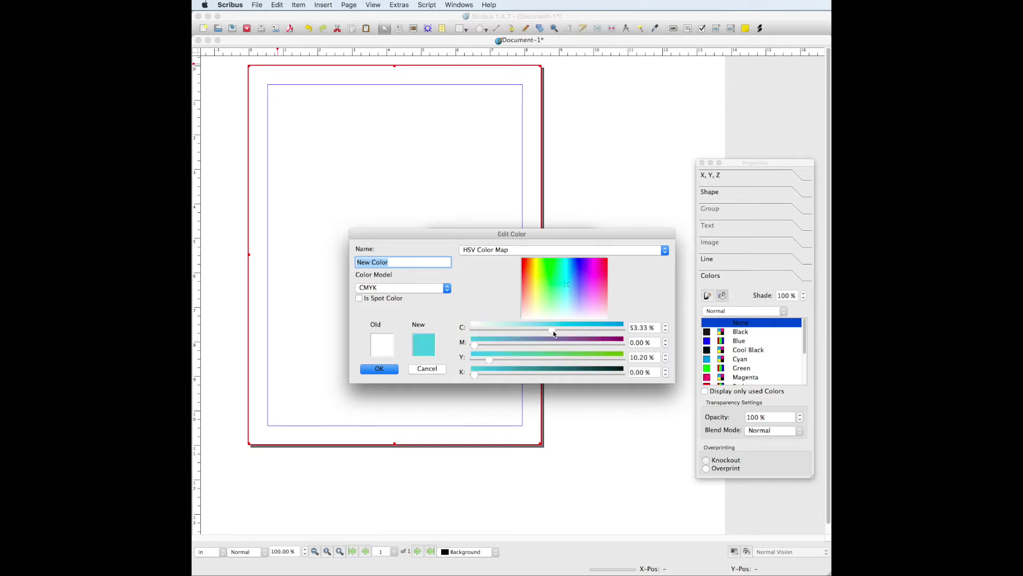
left_click_drag(554, 333, 564, 335)
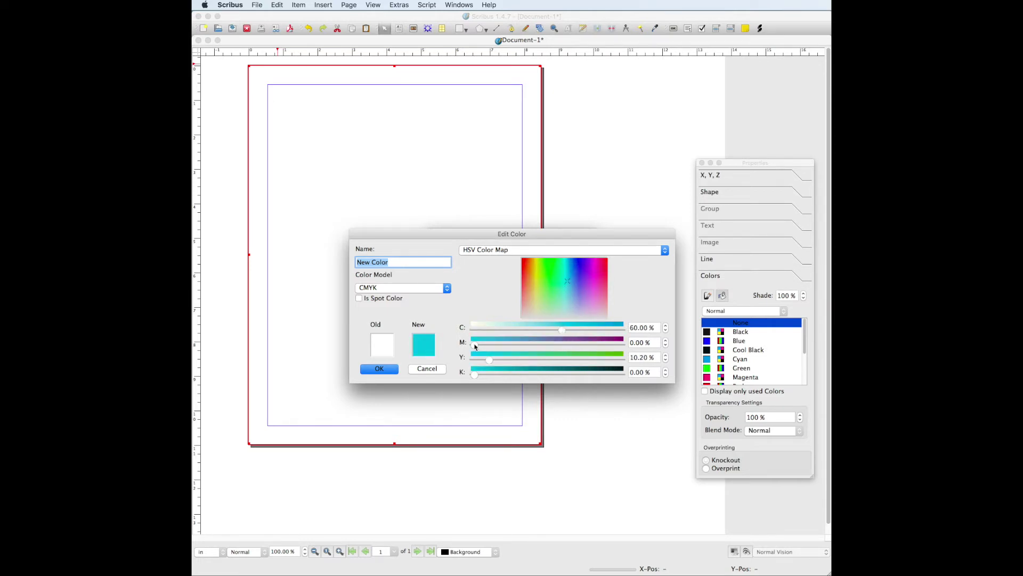
key("BackSpace")
type("Background")
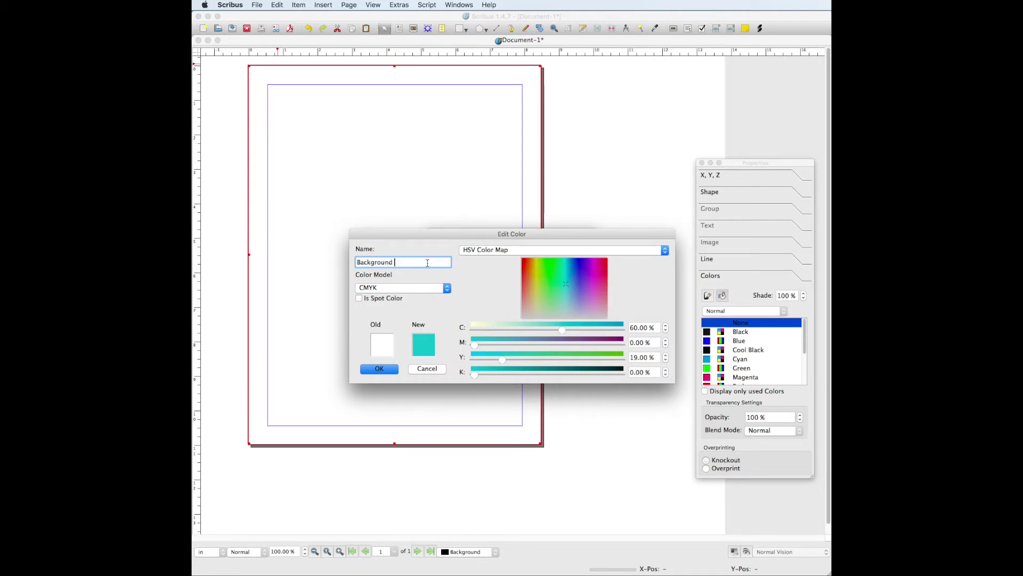
type(" blue")
left_click(379, 370)
left_click(552, 332)
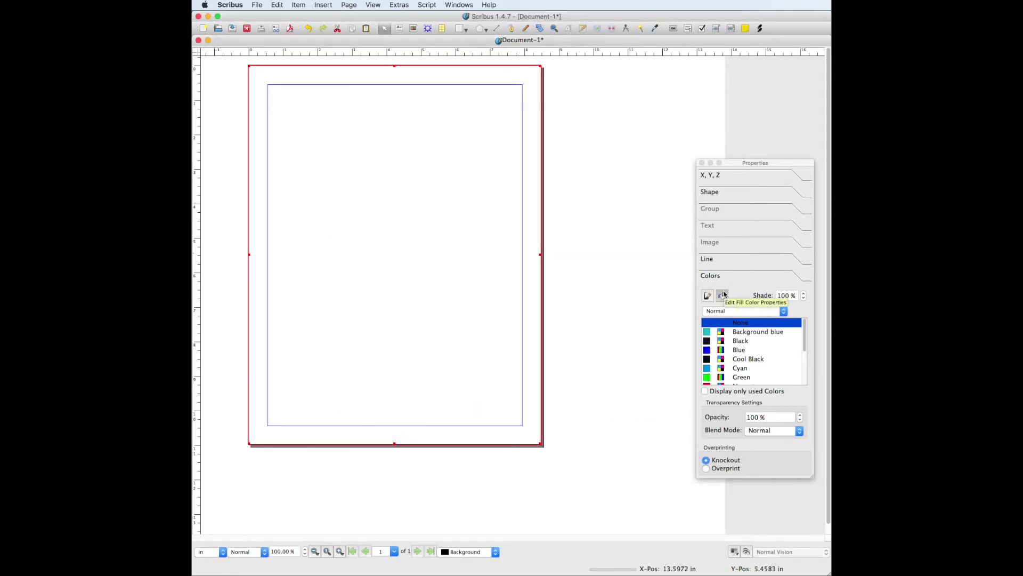
Step: Fill the page-sized rectangle with Background blue
left_click(752, 333)
left_click(575, 304)
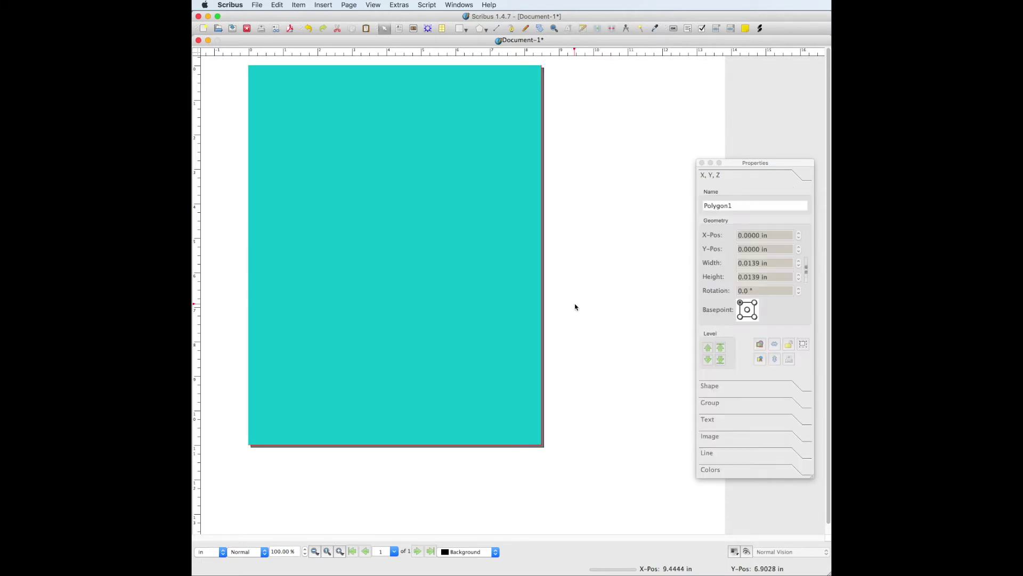
left_click(400, 28)
Step: Draw a text frame near the top of the page and type 'Spring Festival'
left_click_drag(291, 98, 506, 190)
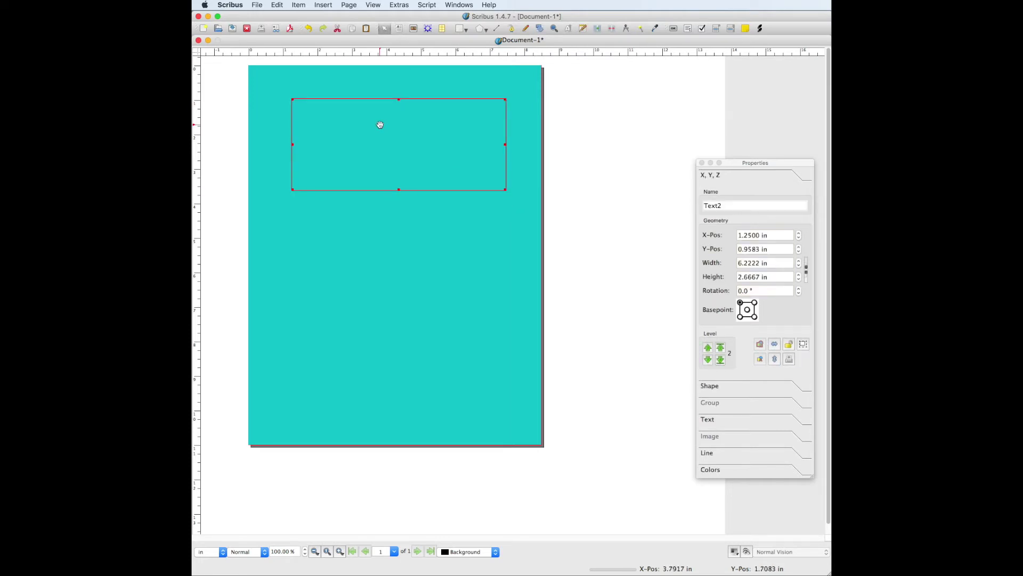
double_click(380, 125)
type("Spring Festival")
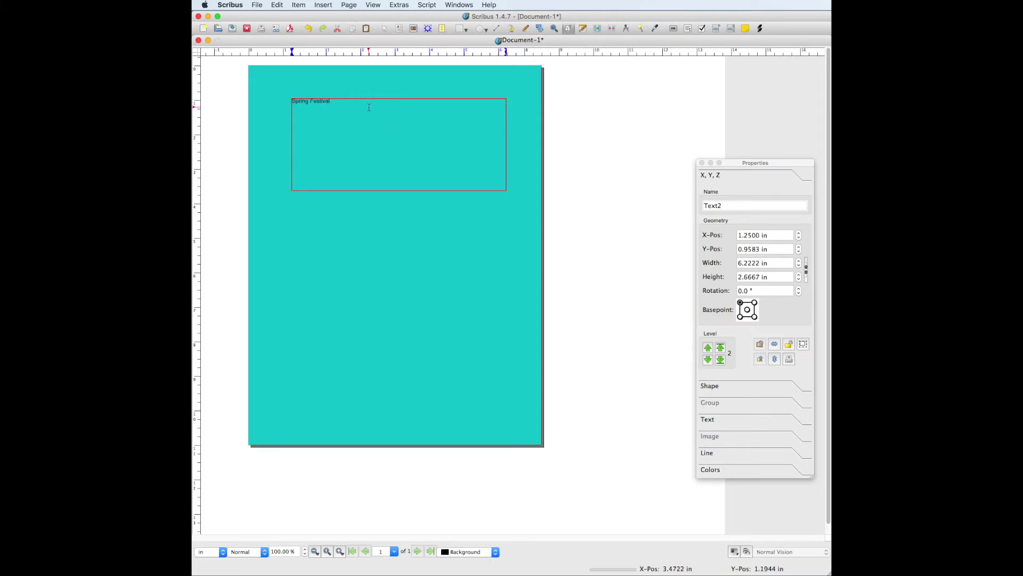
key("super+a")
Step: Set the title text to the Bakery font at 90 pt
left_click(708, 420)
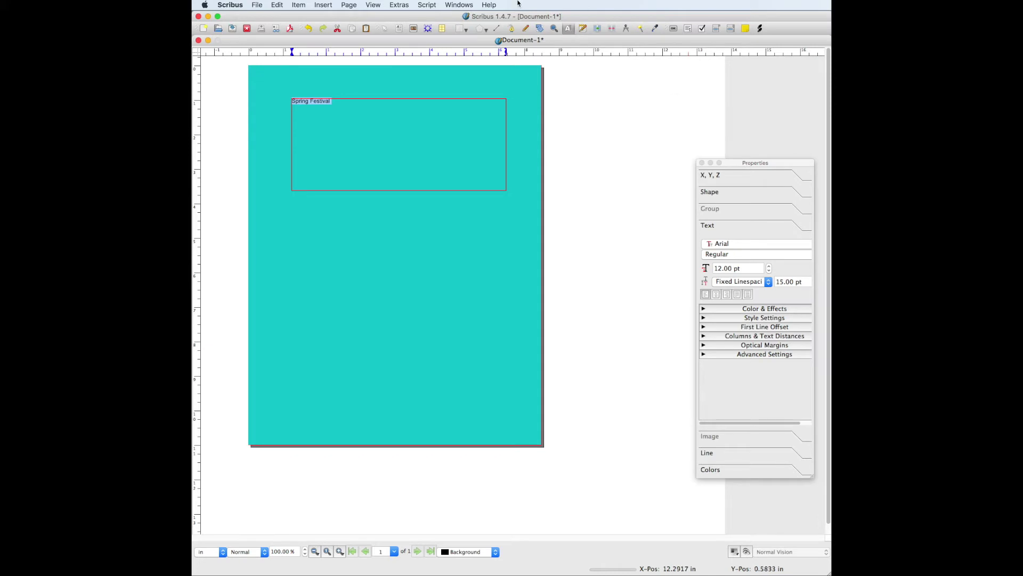
left_click(460, 5)
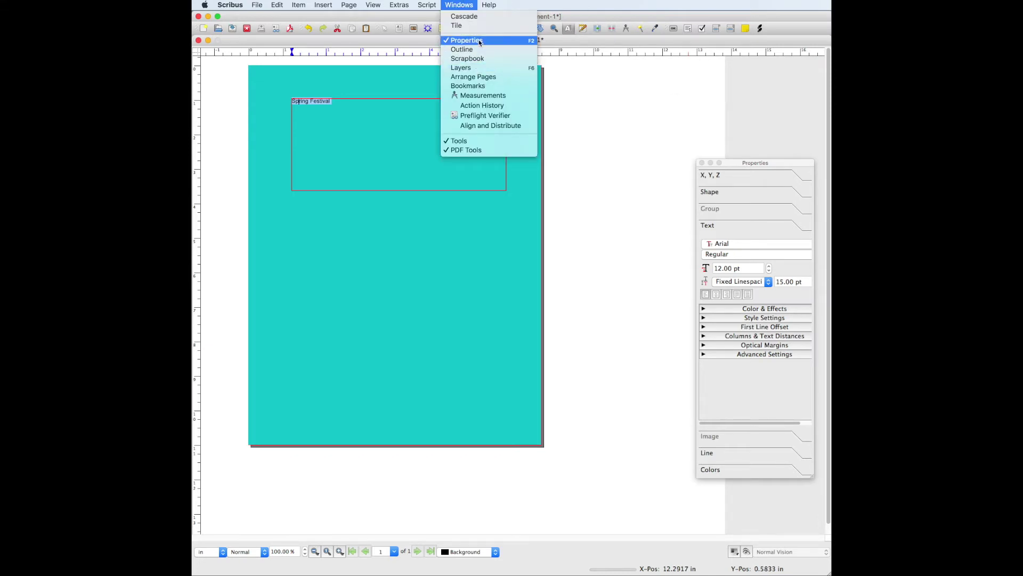
left_click(465, 3)
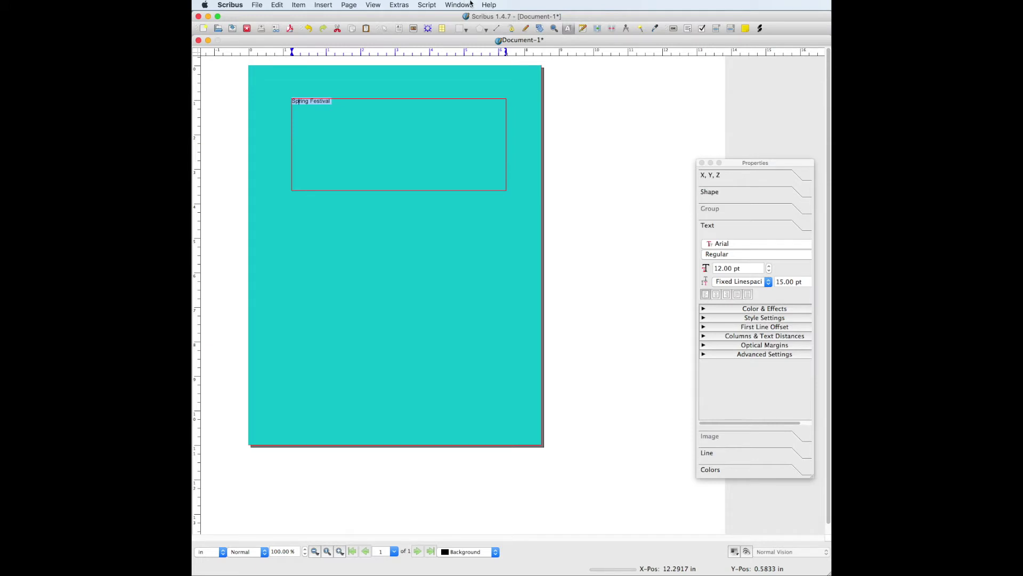
left_click(731, 244)
left_click(729, 267)
left_click_drag(722, 269, 709, 271)
type("90")
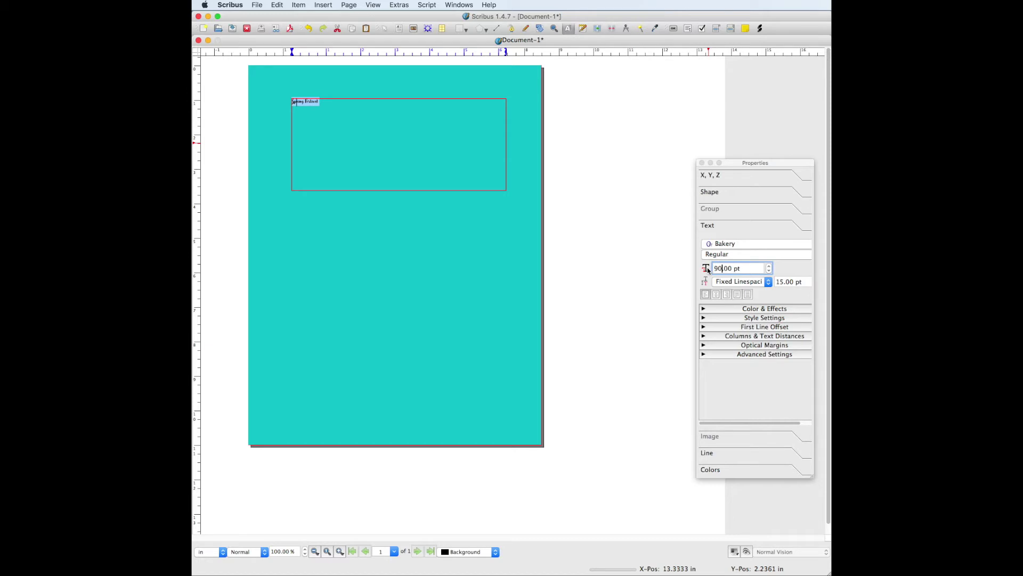
key("Return")
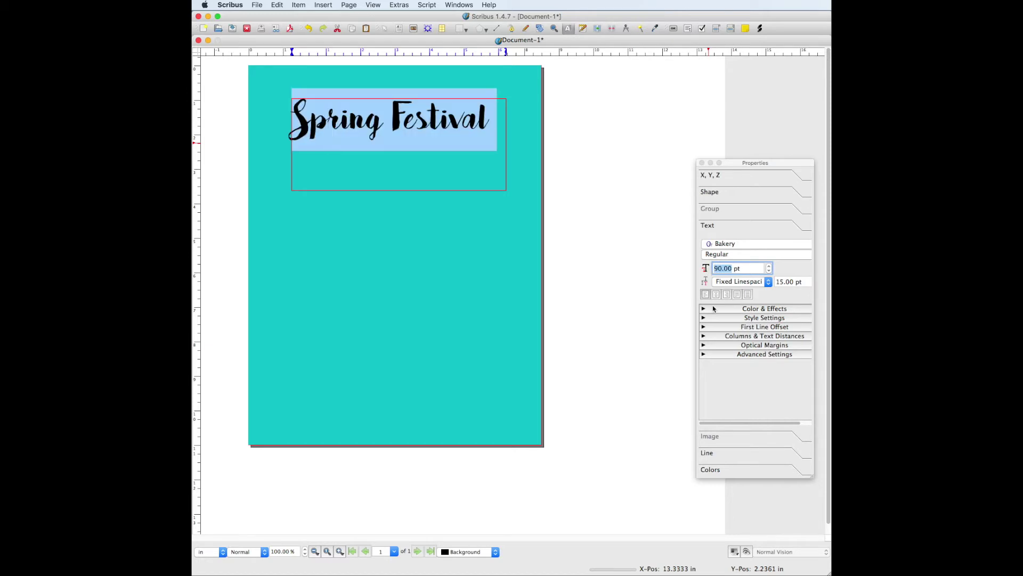
left_click(713, 309)
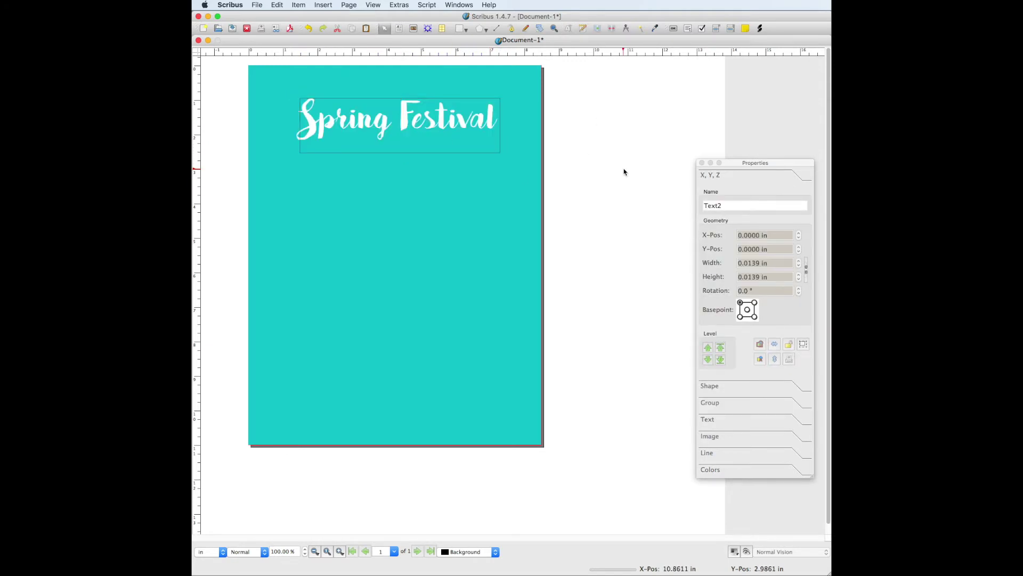
Step: Draw a text frame below the title and paste in the date and time
left_click(400, 29)
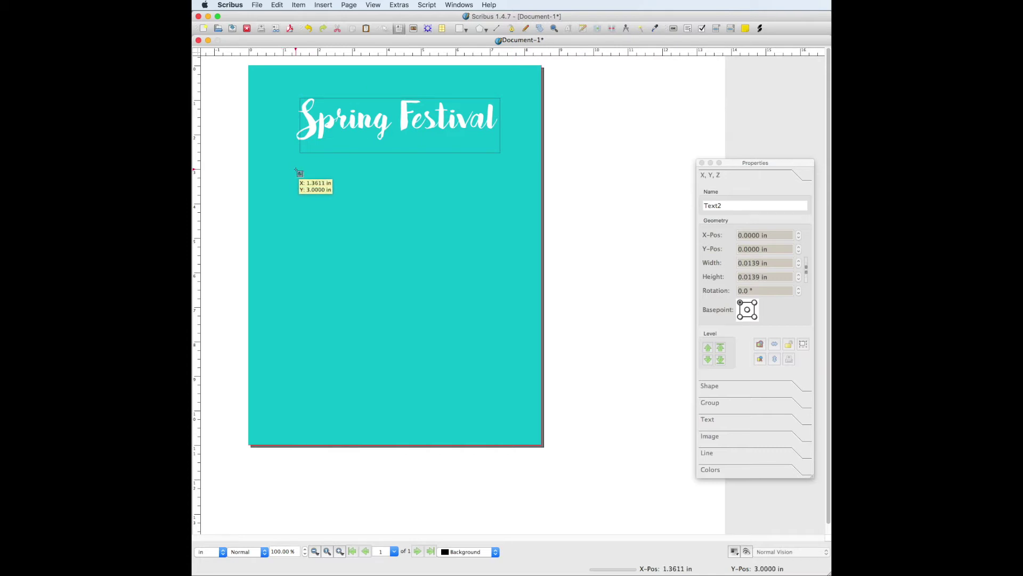
left_click_drag(298, 169, 503, 226)
double_click(371, 201)
type("SATURDAY, MAY 26, 2018 11AM - 3PM")
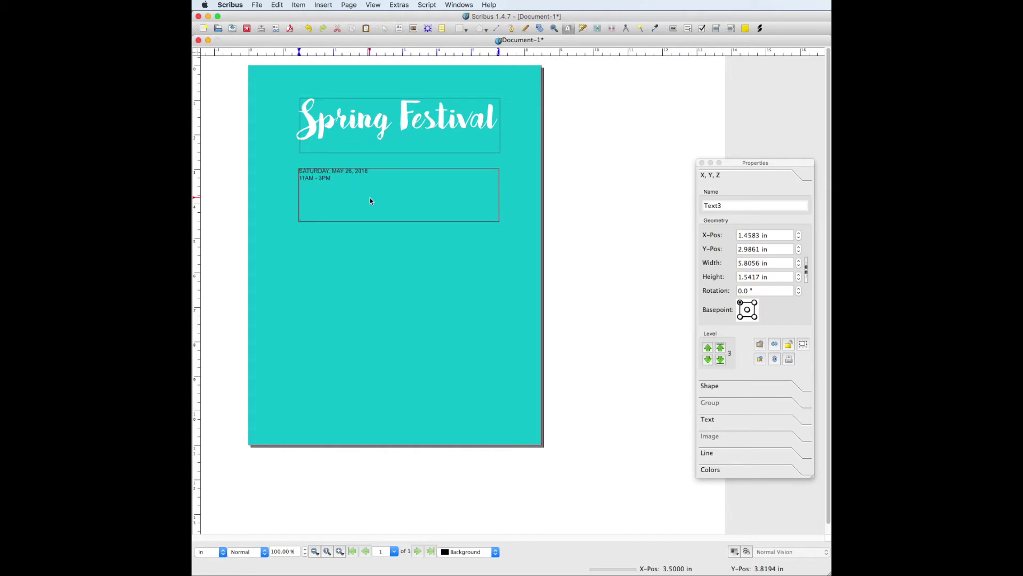
key("super+a")
Step: Format the date lines at 34 pt, automatic line spacing, white, centred
left_click(707, 419)
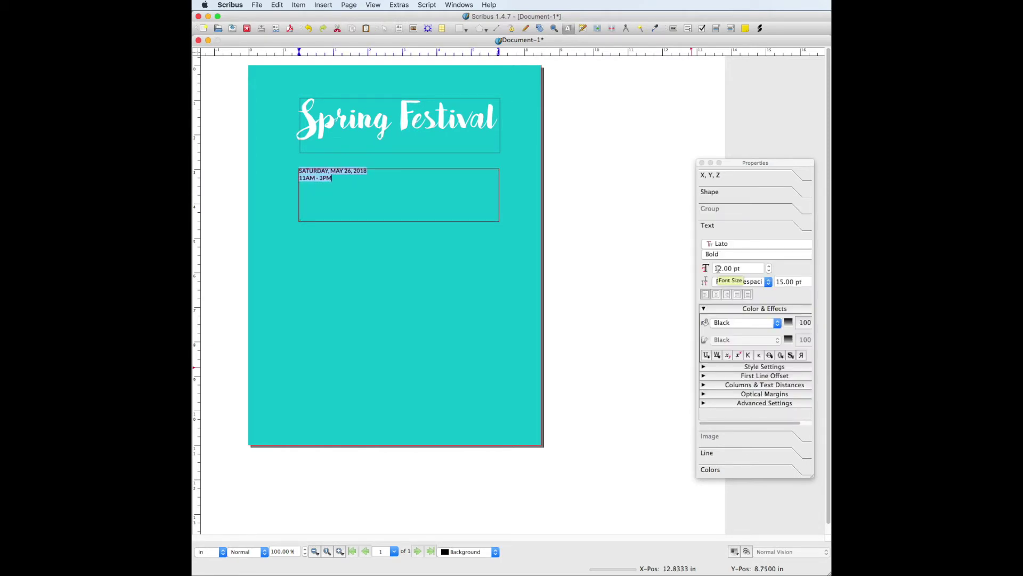
left_click(715, 268)
key("BackSpace")
key("BackSpace")
type("34")
key("Return")
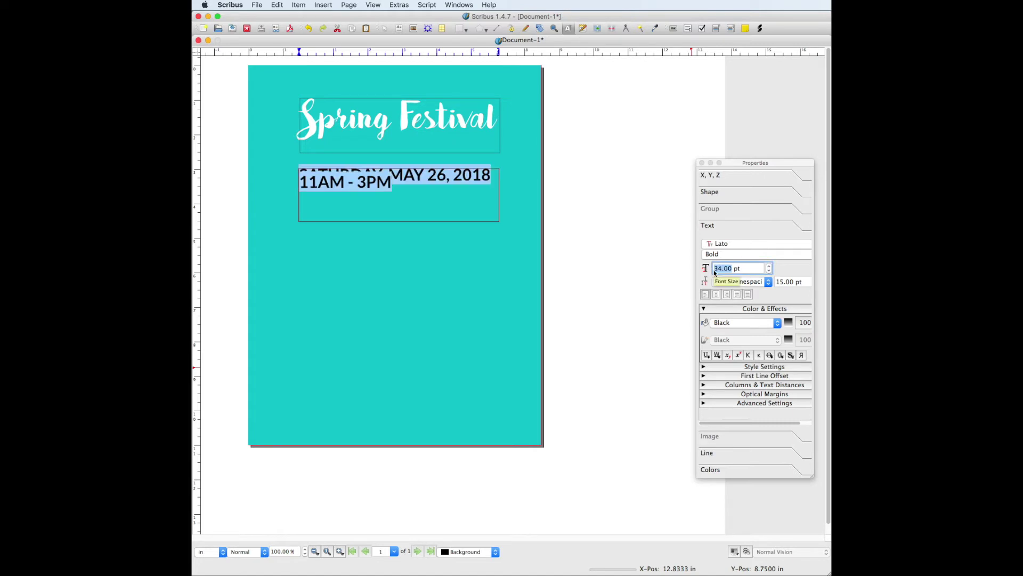
left_click(726, 281)
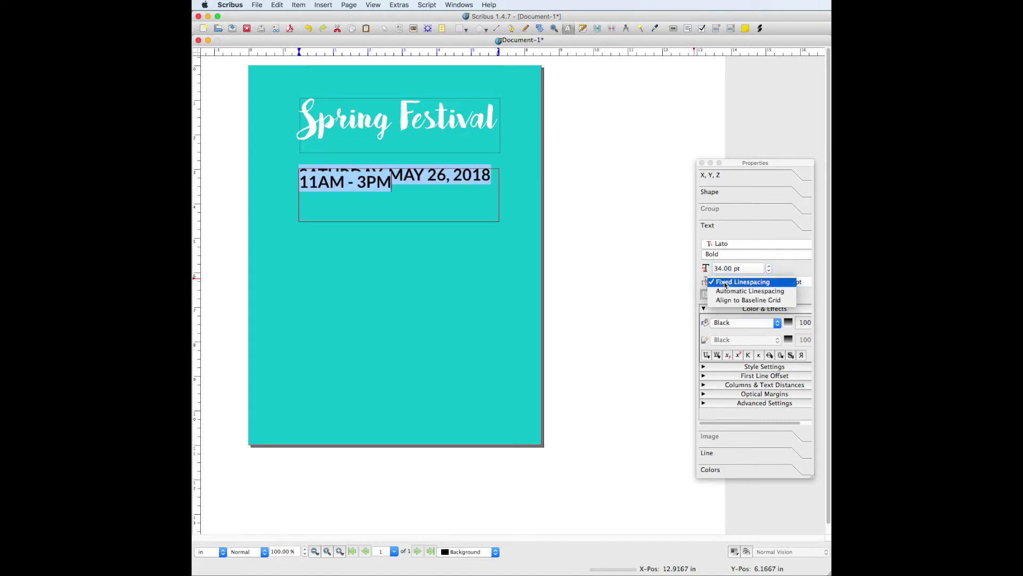
left_click(729, 293)
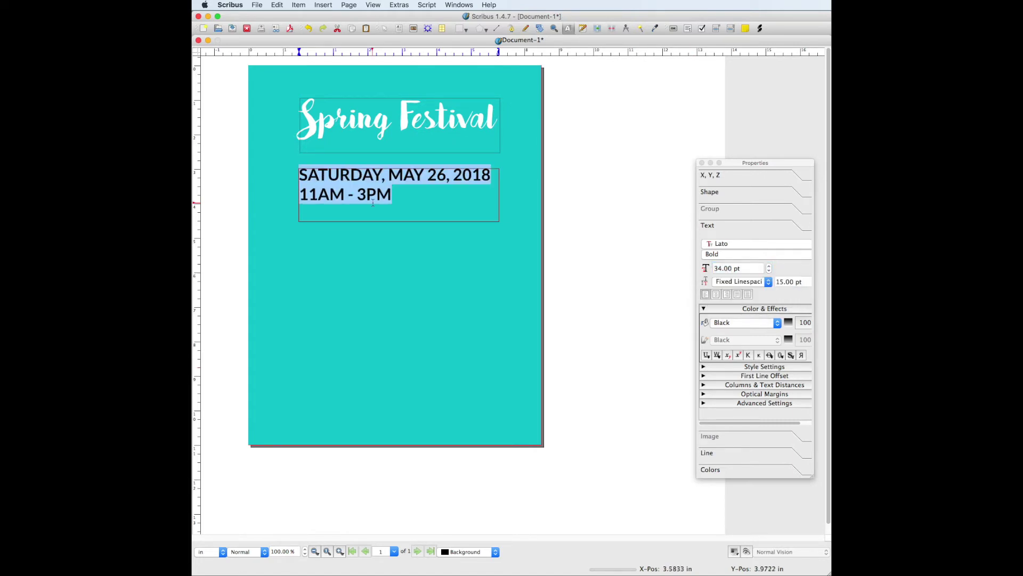
left_click(746, 324)
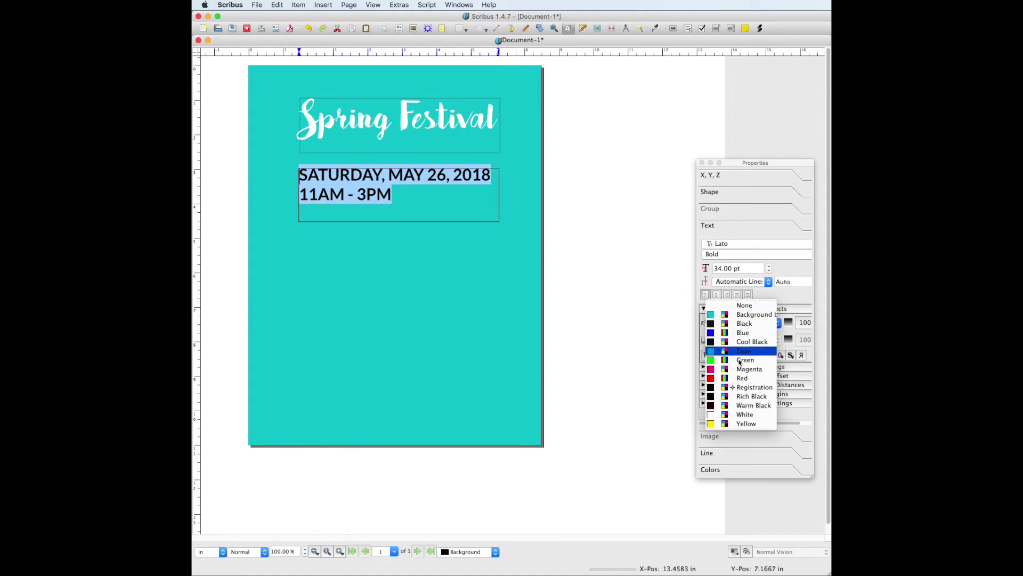
left_click(743, 416)
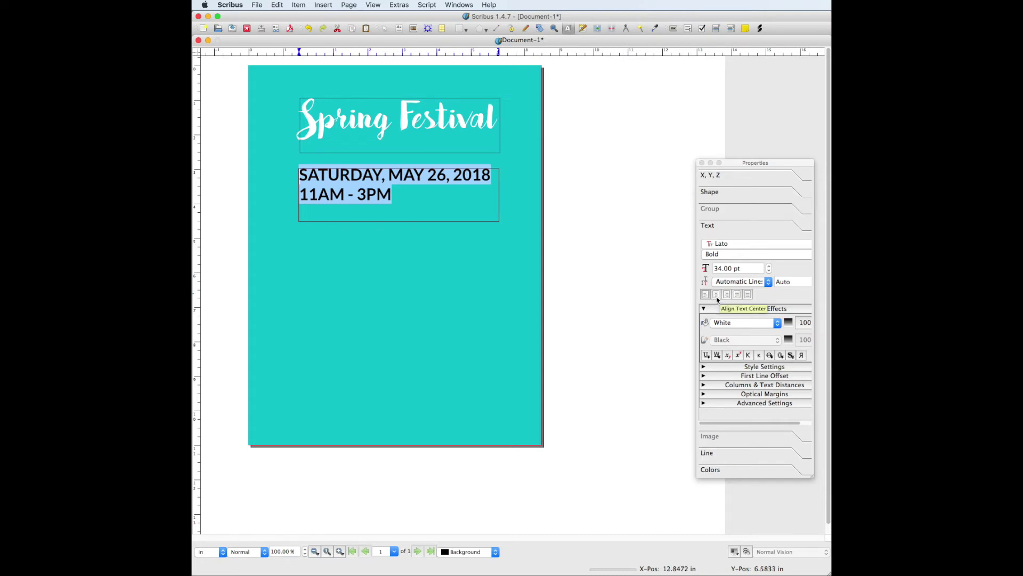
left_click(716, 295)
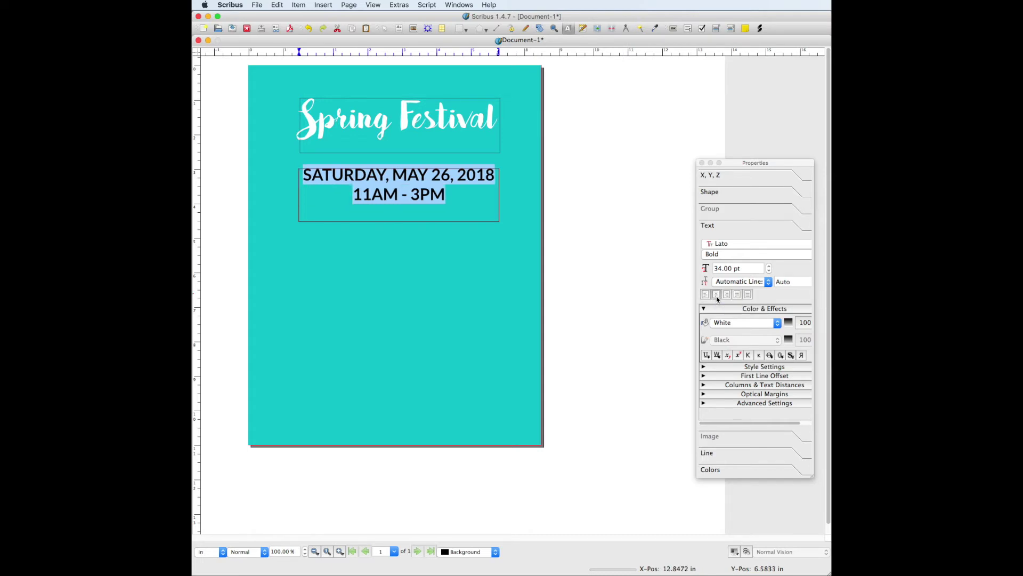
left_click(586, 252)
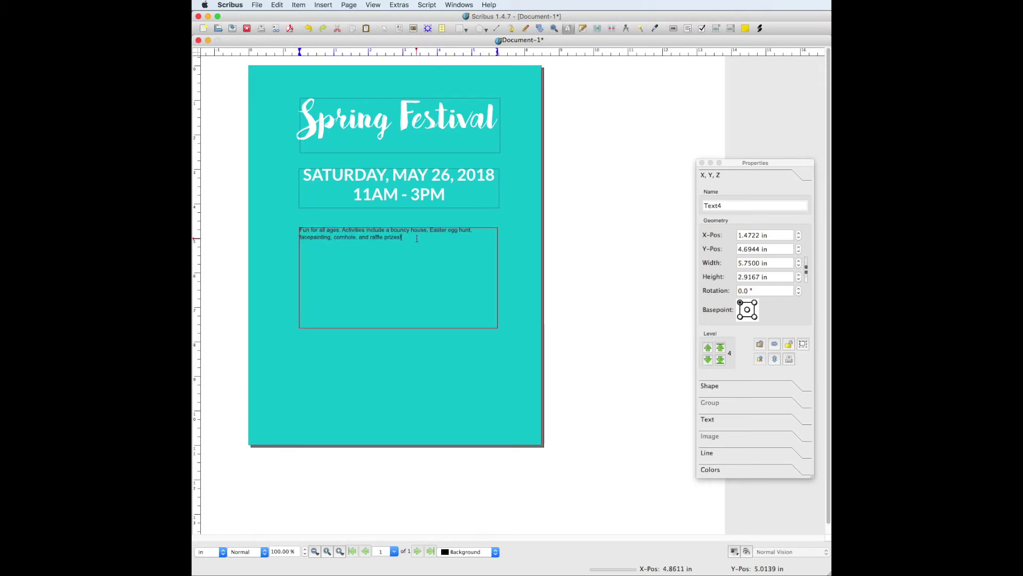
Step: Set the activities paragraph font to Lato Regular
left_click_drag(406, 238, 300, 229)
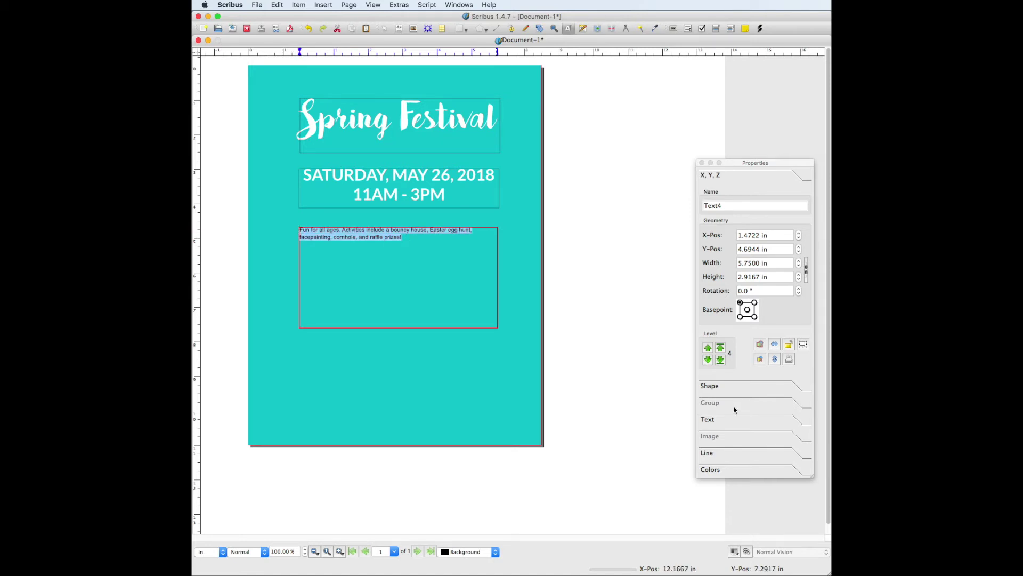
left_click(709, 419)
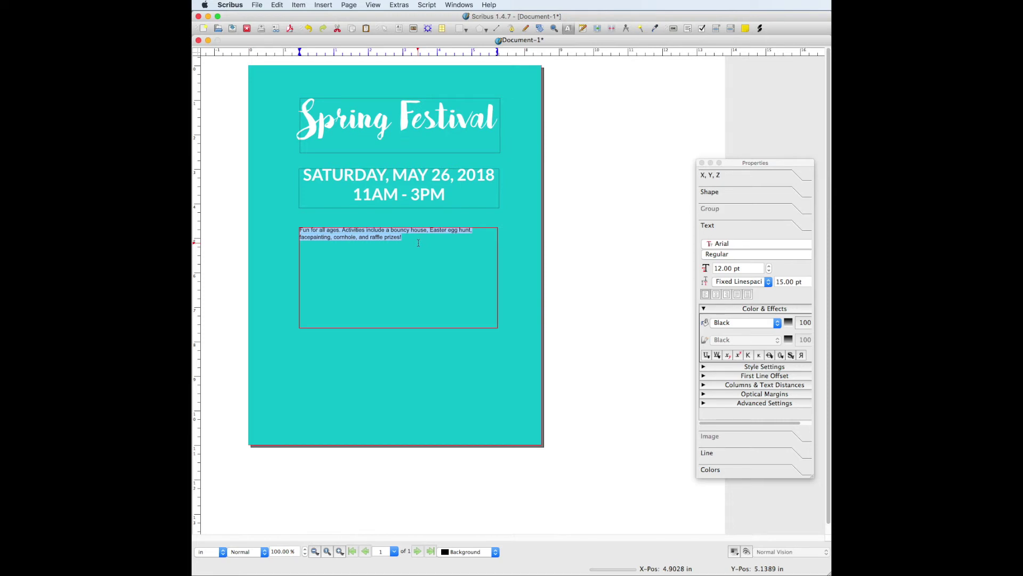
left_click(725, 244)
left_click(728, 251)
left_click(730, 254)
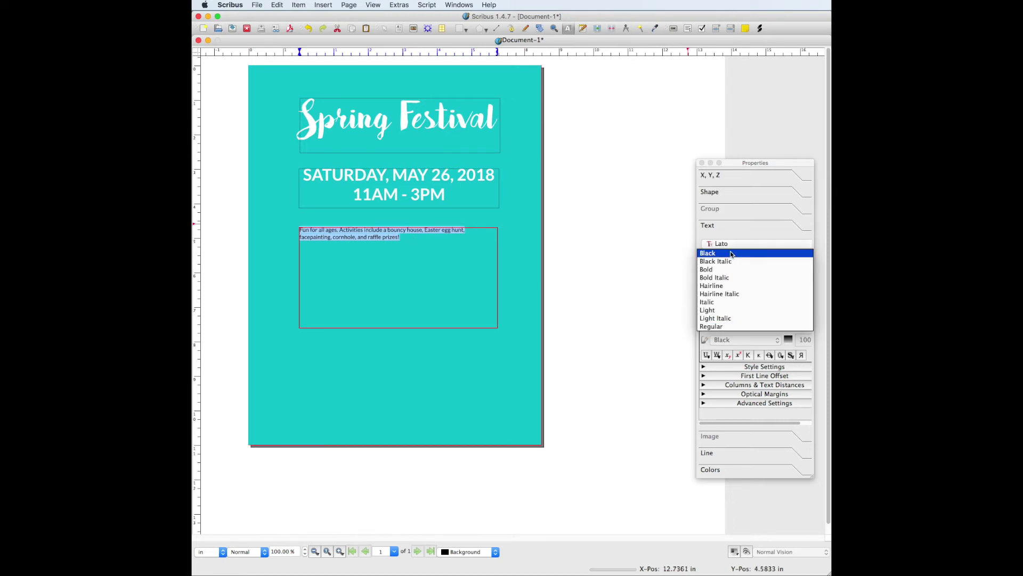
left_click(713, 327)
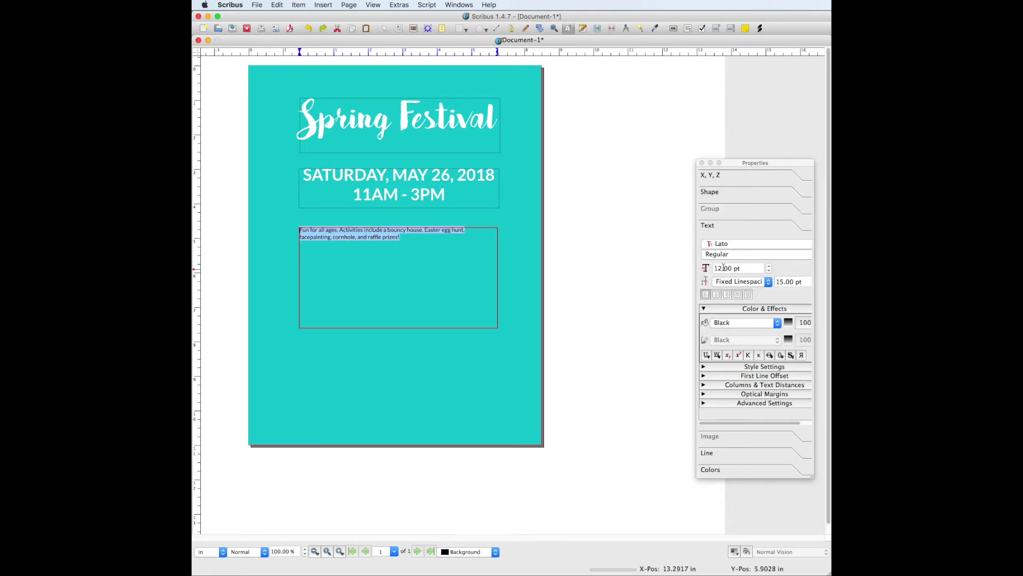
Step: Give the paragraph a 28 pt size and automatic line spacing
left_click_drag(724, 268, 706, 271)
type("28")
key("Return")
left_click(731, 282)
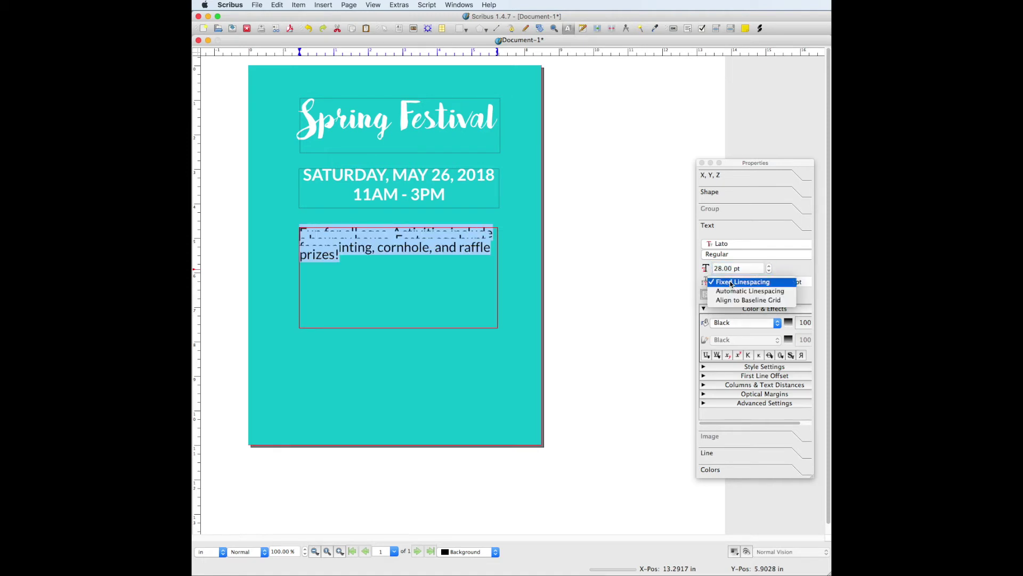
left_click(733, 292)
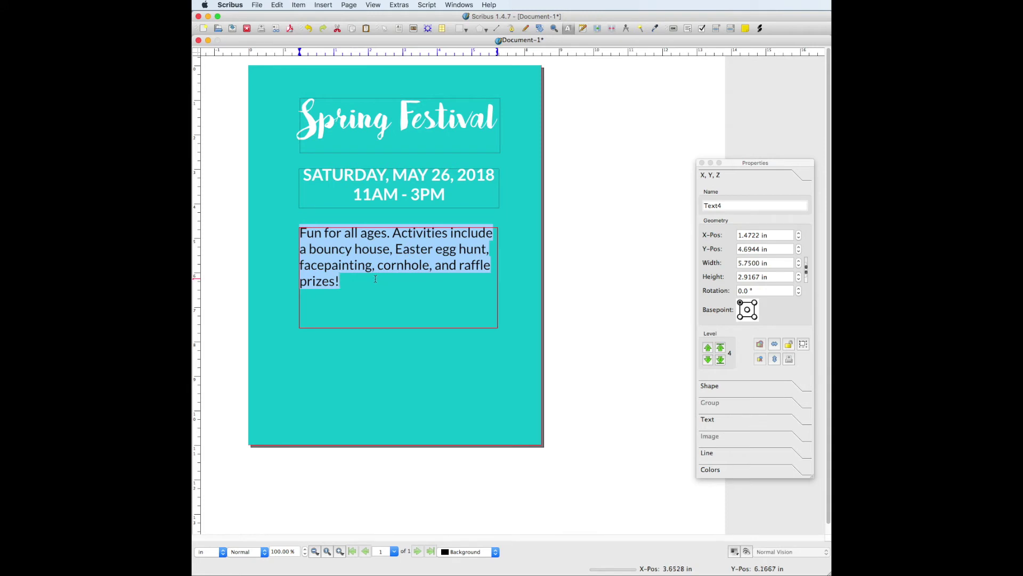
left_click(341, 320)
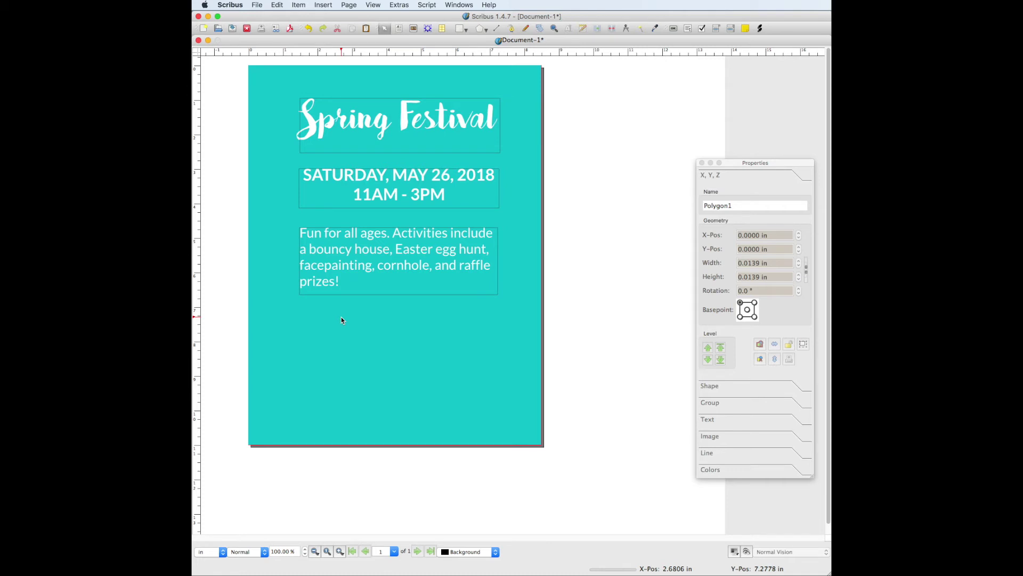
left_click(415, 30)
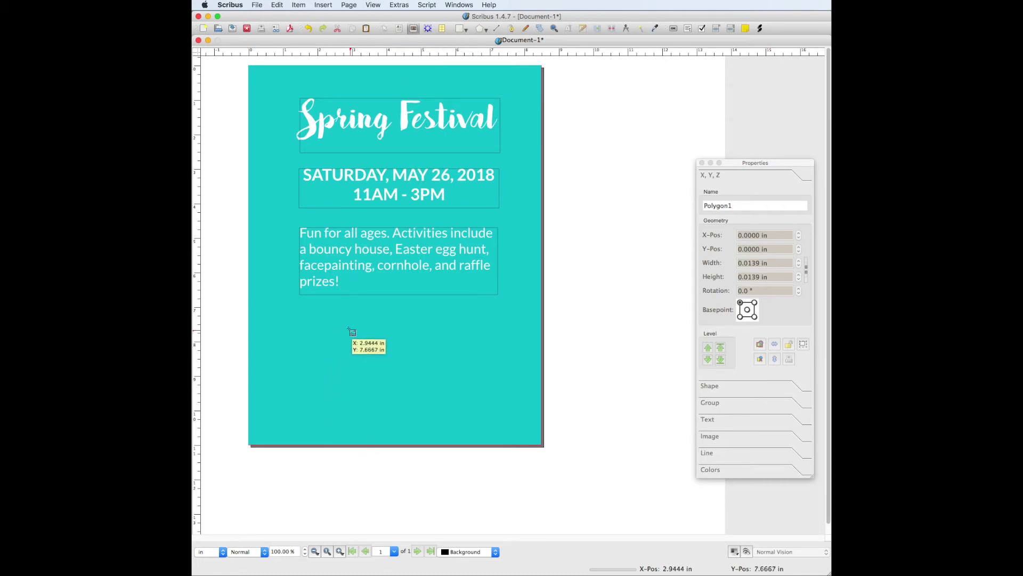
Step: Draw an image frame below the paragraph and load simplywhite.png into it
left_click_drag(351, 321, 450, 379)
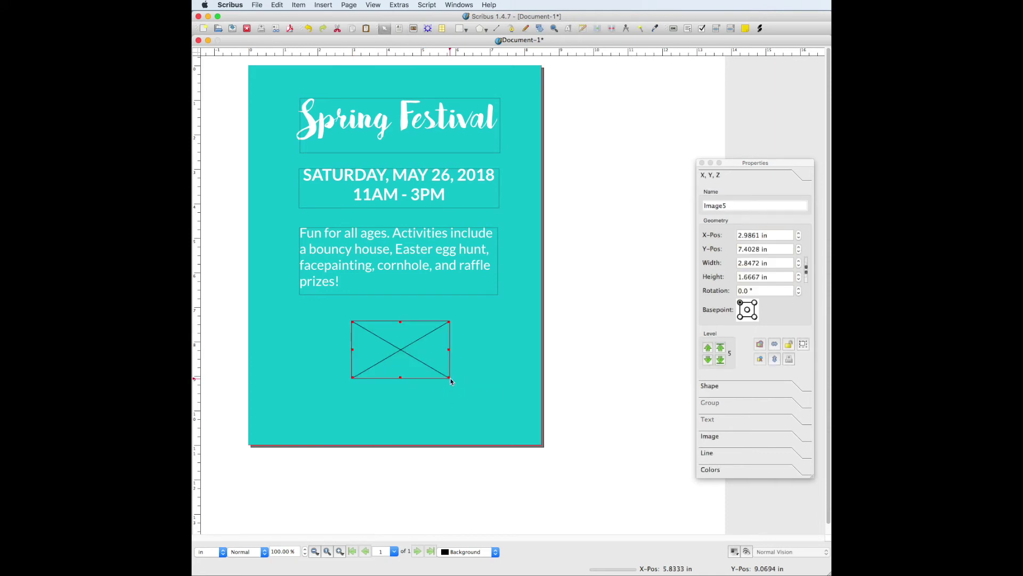
right_click(401, 350)
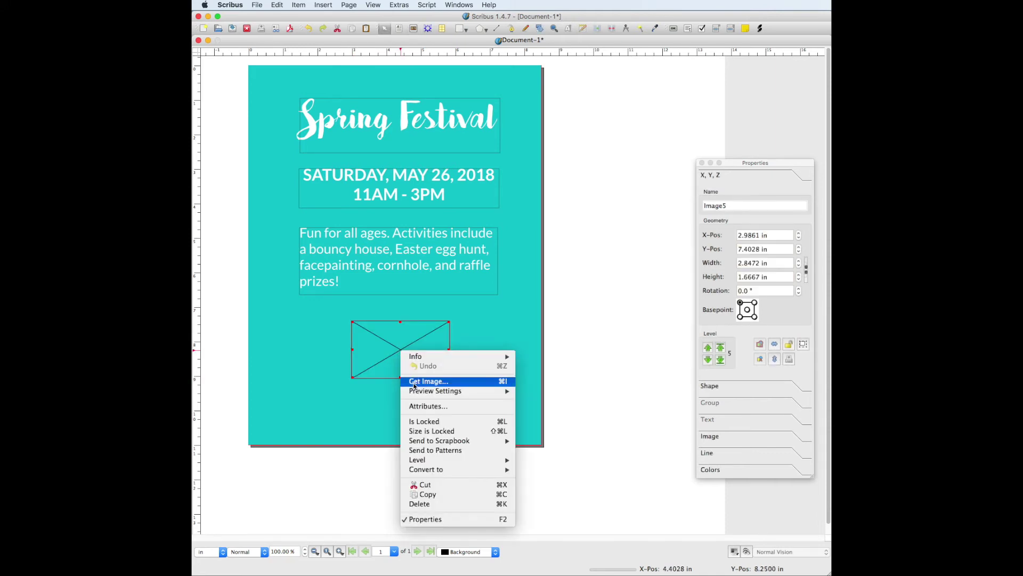
left_click(429, 381)
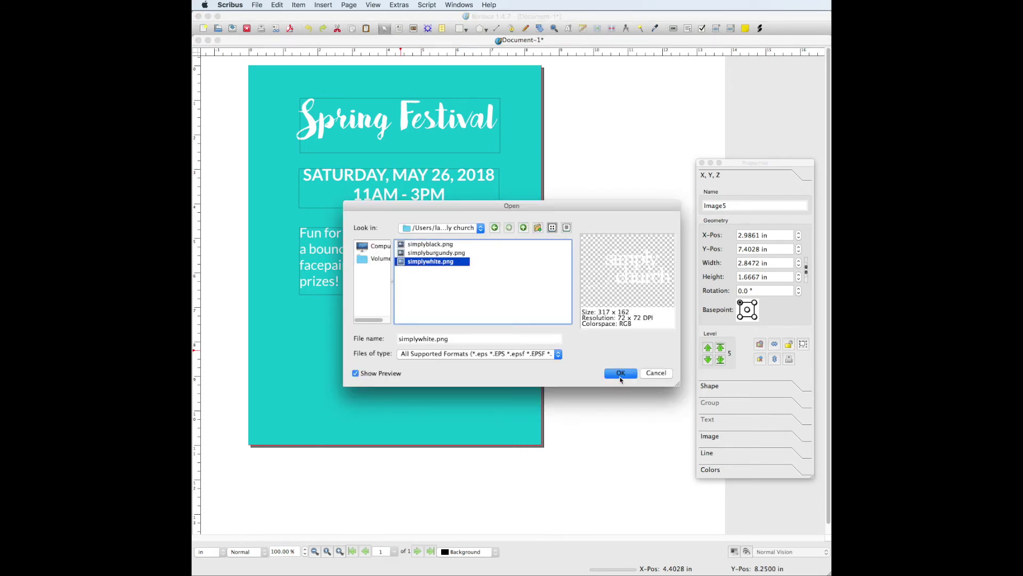
left_click(621, 373)
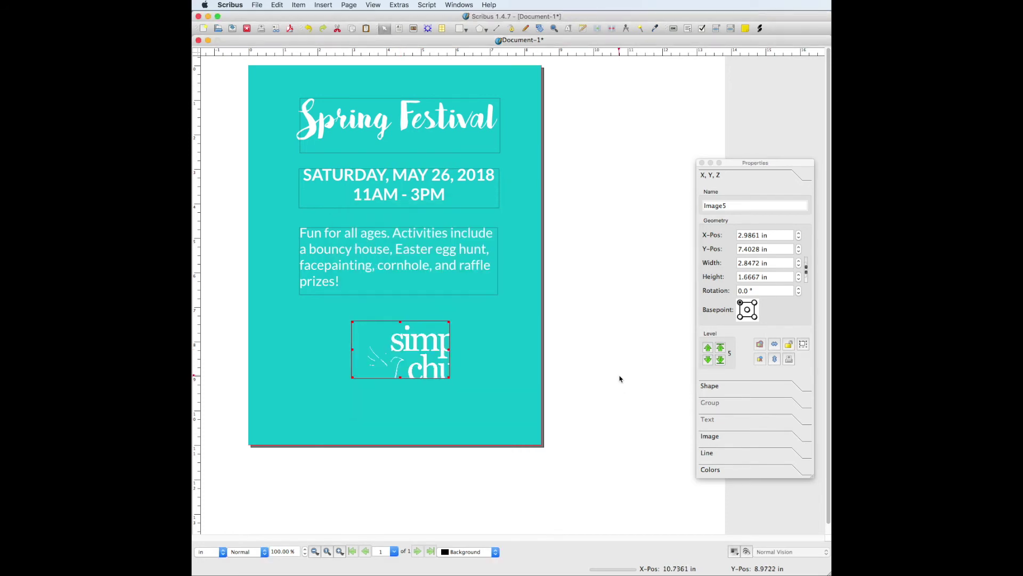
double_click(394, 356)
Step: Scale the logo to 50% and adjust the frame to fit the image
left_click(710, 437)
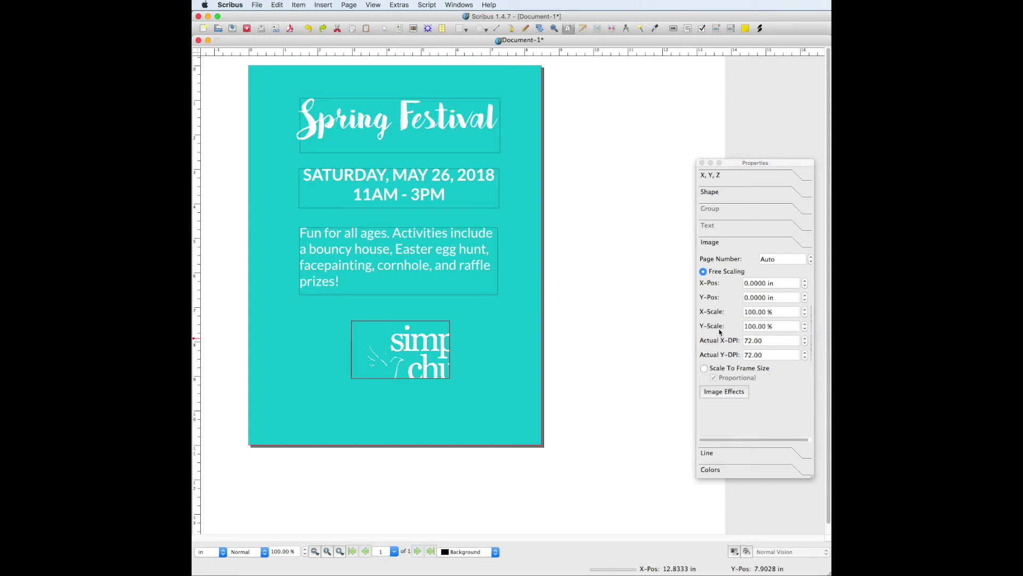
scroll(768, 326, "down", 10)
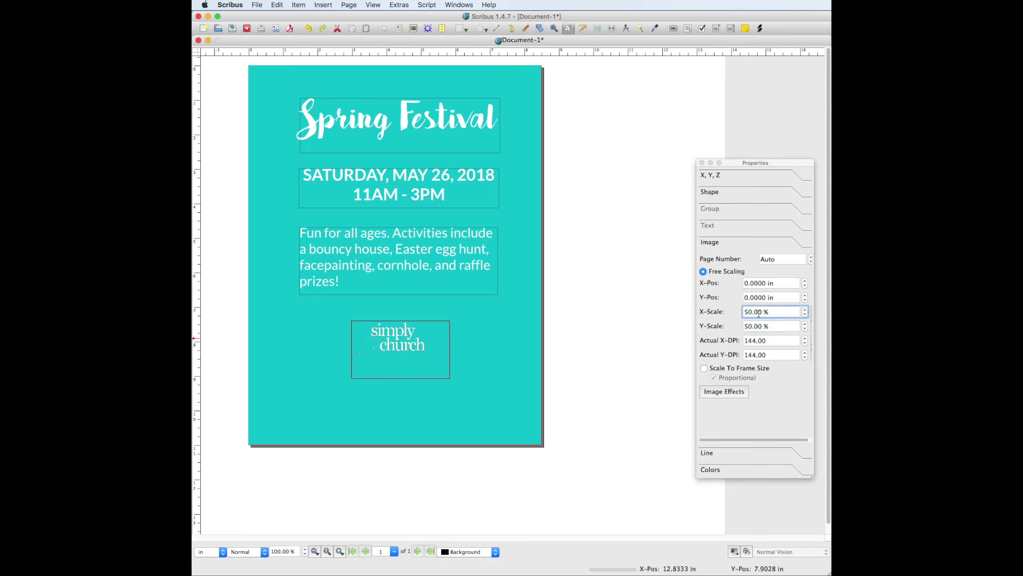
left_click(619, 395)
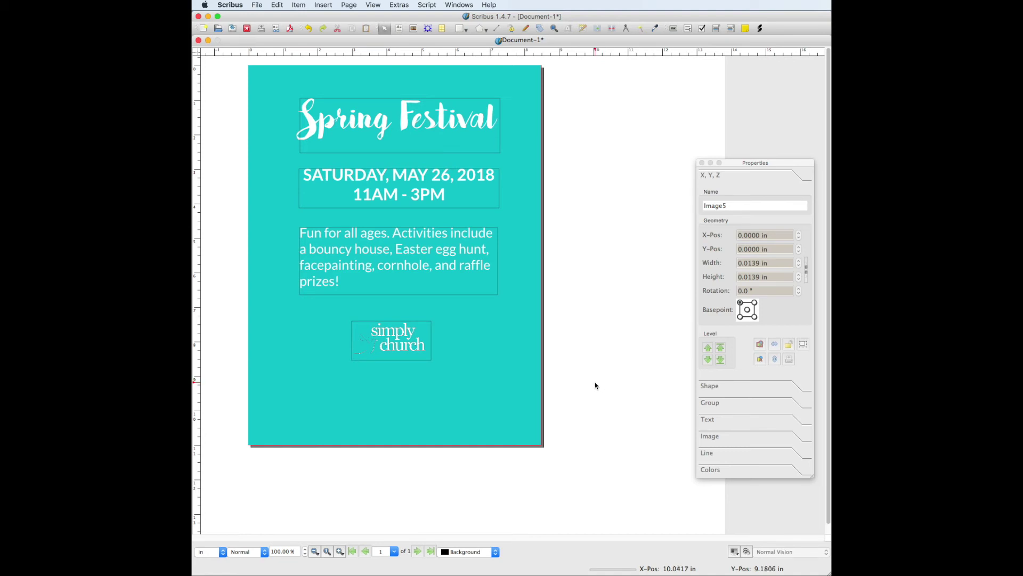
left_click(400, 29)
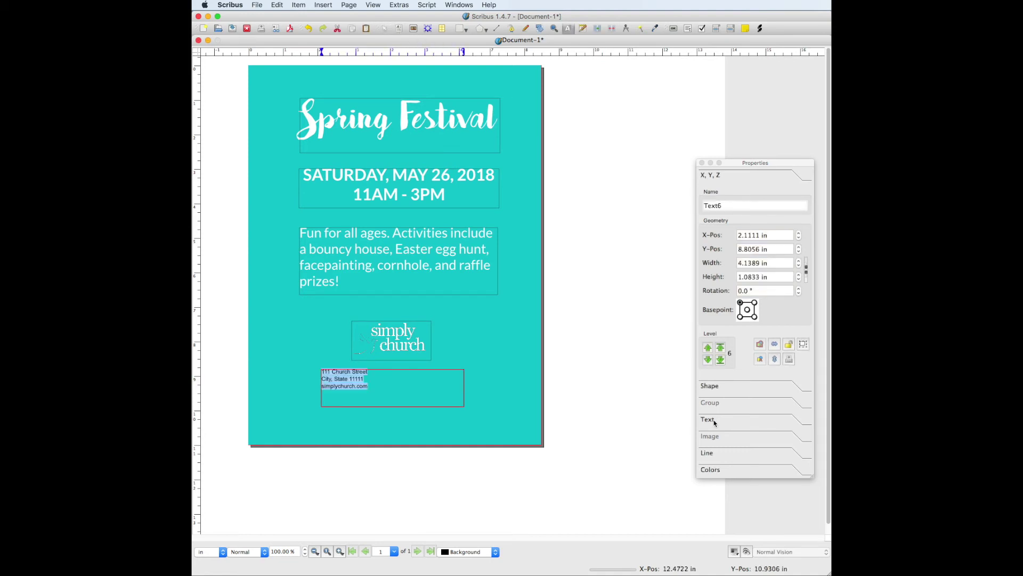
Step: Set the address text to white Lato at 14 pt
left_click(713, 420)
left_click(730, 243)
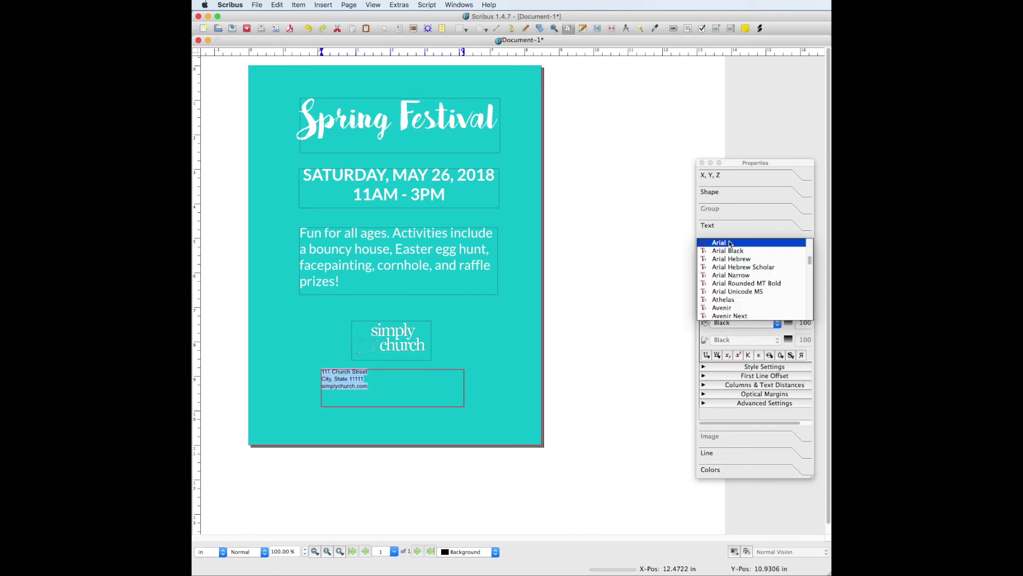
scroll(731, 255, "down", 10)
left_click(722, 268)
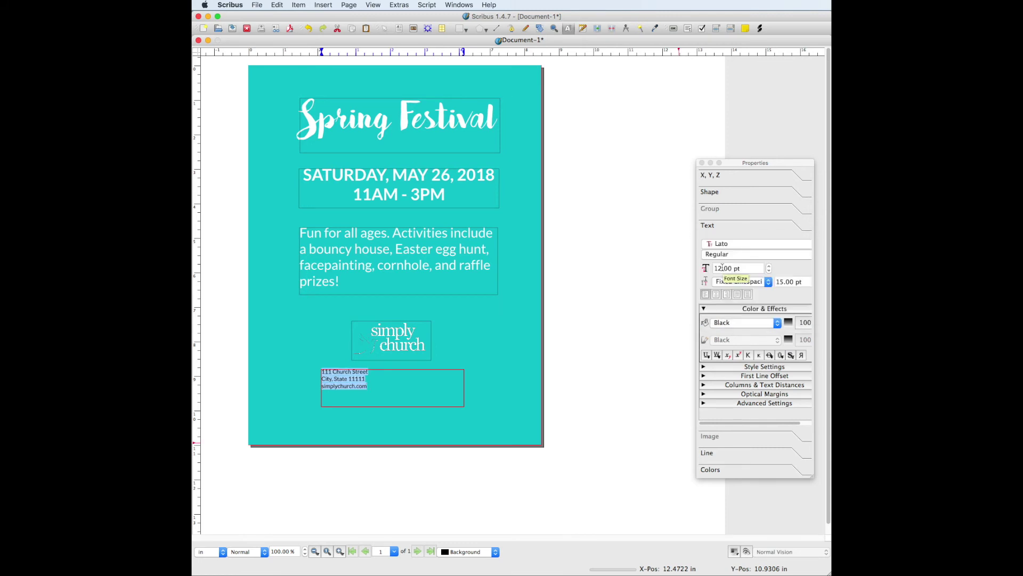
left_click(769, 266)
left_click(769, 266)
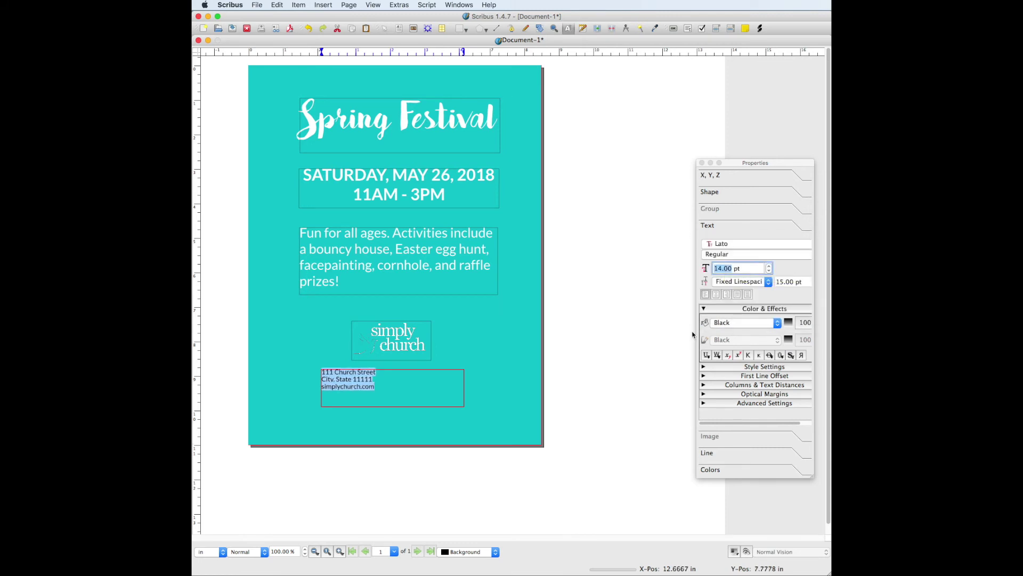
left_click(721, 323)
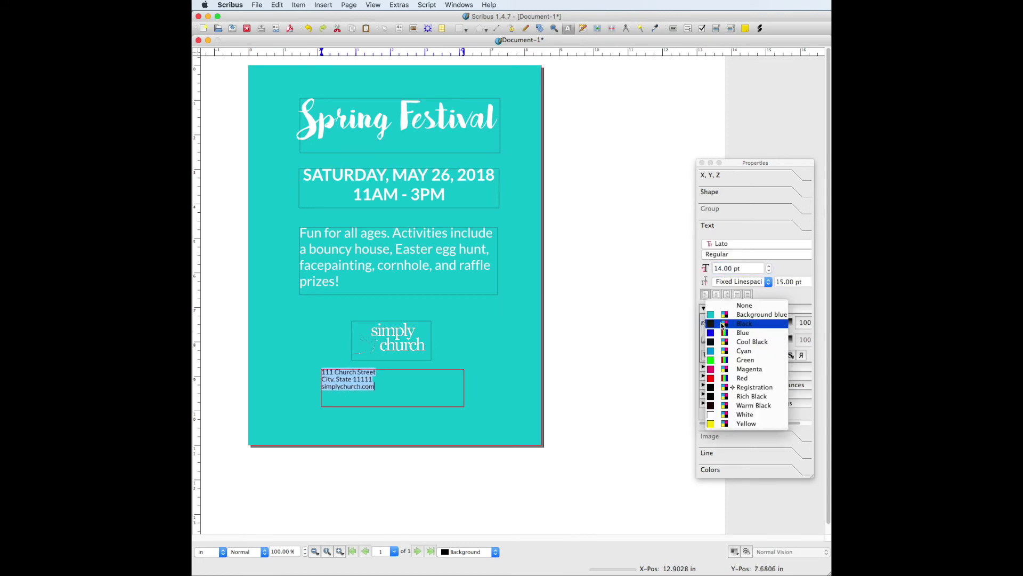
left_click(730, 415)
Step: Fit the address frame snugly beneath the logo and view the page in Preview Mode
left_click(484, 414)
left_click_drag(464, 407, 400, 390)
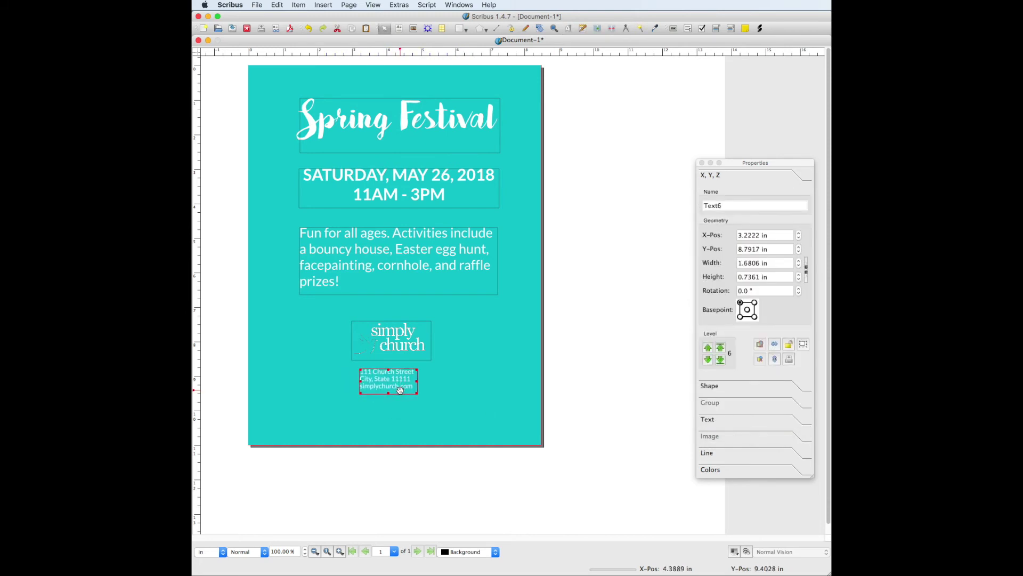
left_click(631, 427)
key("ctrl+alt+p")
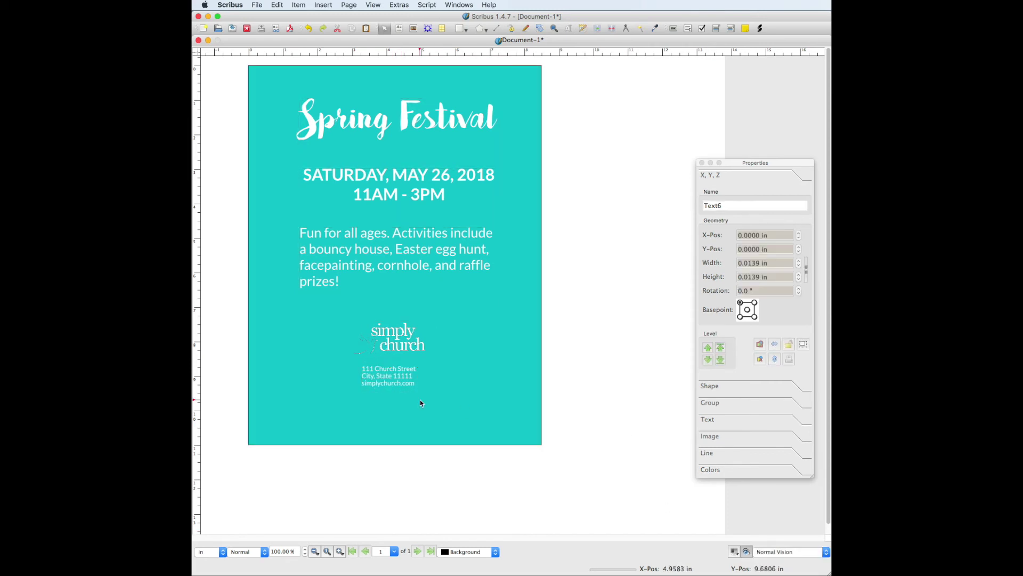
left_click_drag(421, 403, 423, 401)
left_click(667, 296)
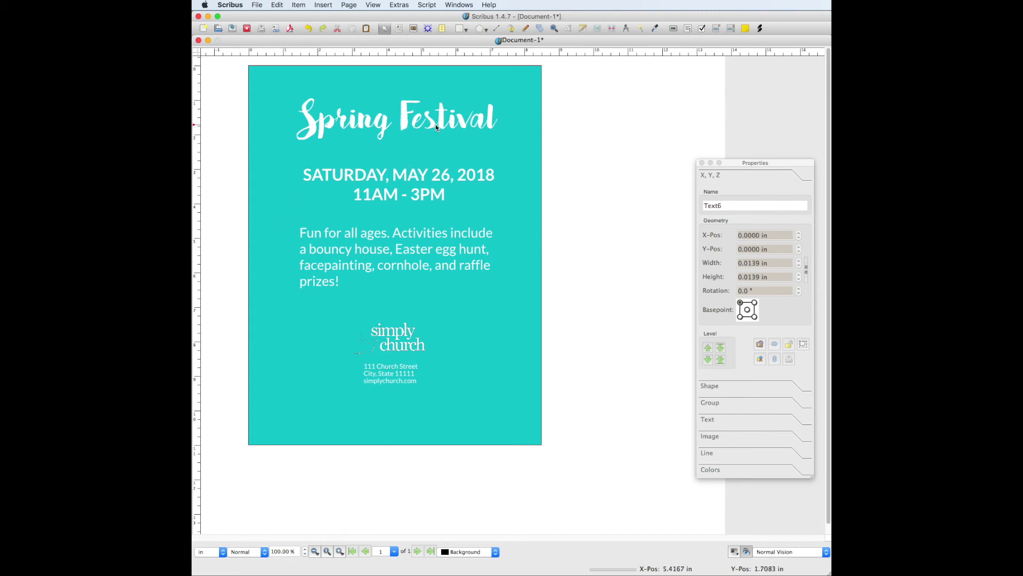
left_click(281, 5)
Step: Start a new line style with a dotted dash pattern, round caps and bevel joins
left_click(316, 214)
left_click(699, 182)
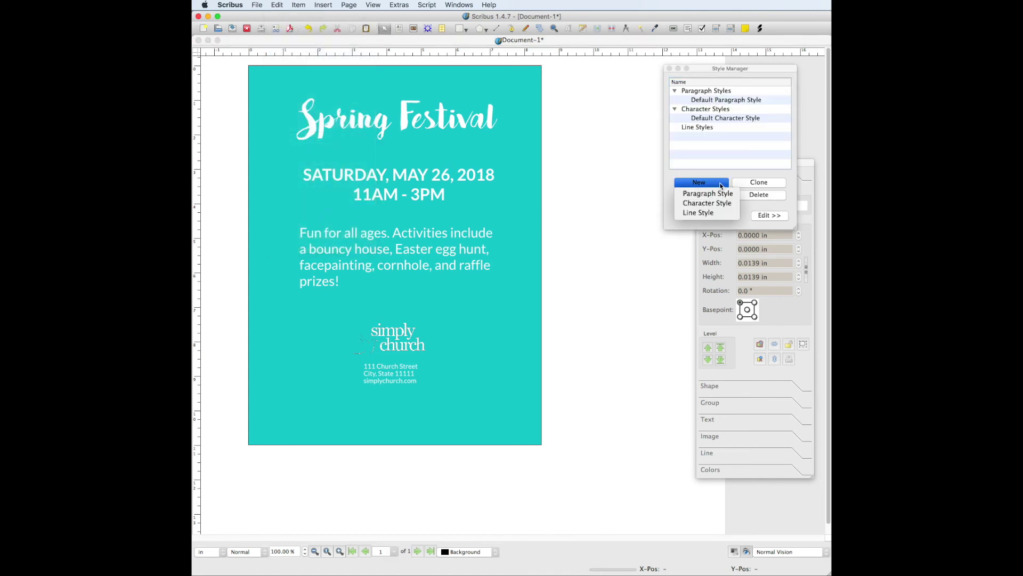
left_click(705, 212)
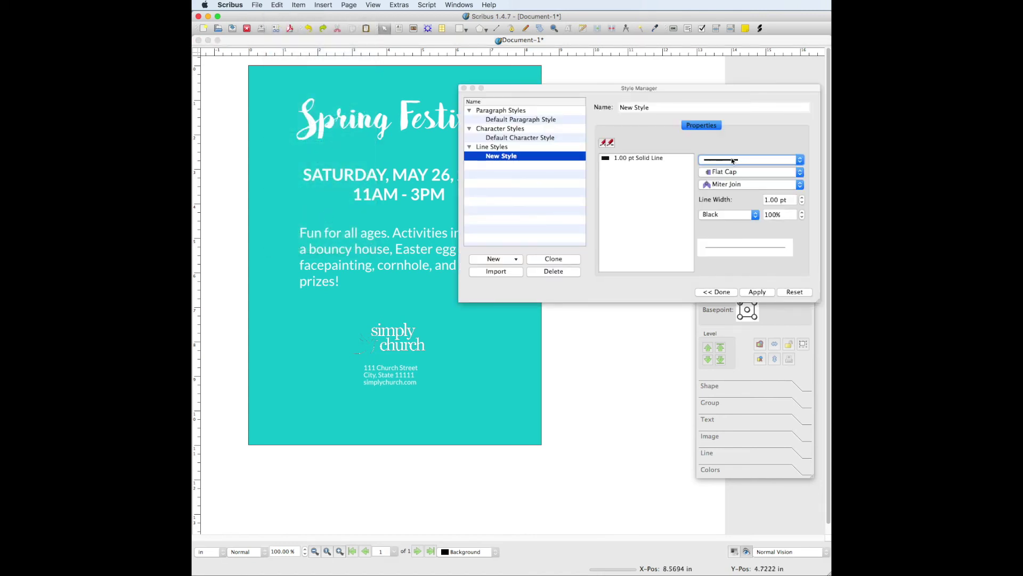
left_click(733, 159)
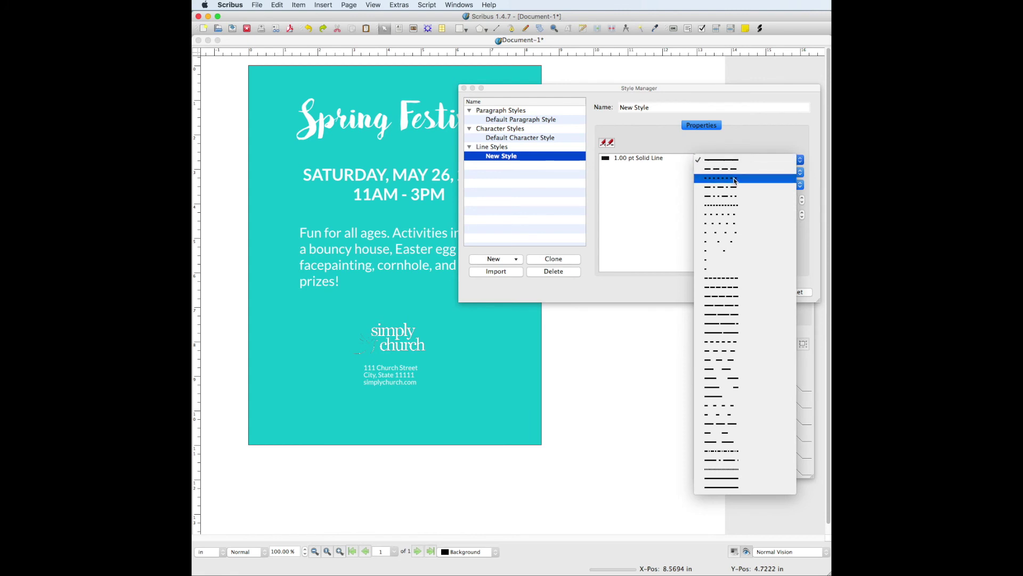
left_click(734, 180)
left_click(737, 171)
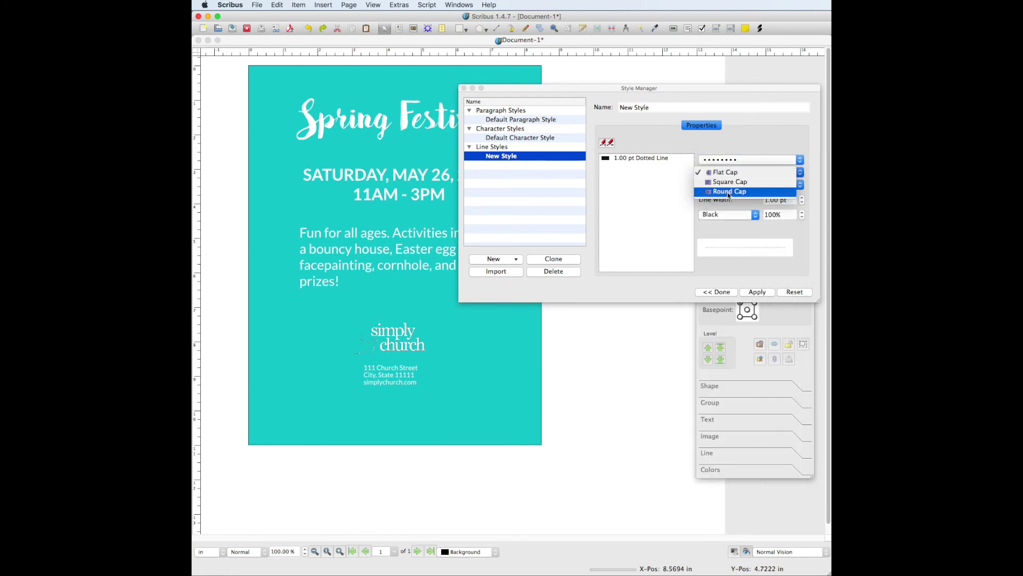
left_click(728, 192)
left_click(732, 184)
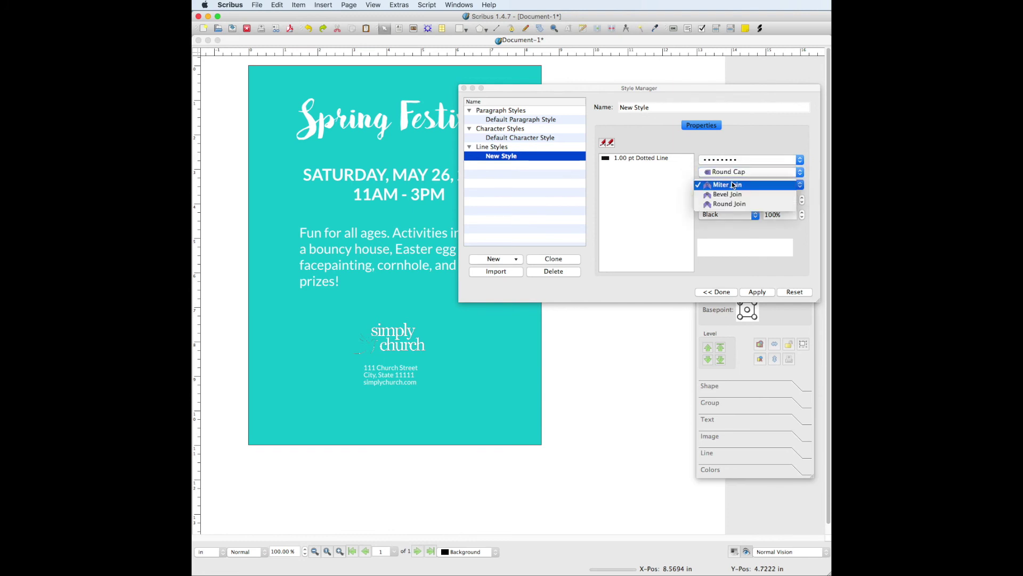
left_click(732, 195)
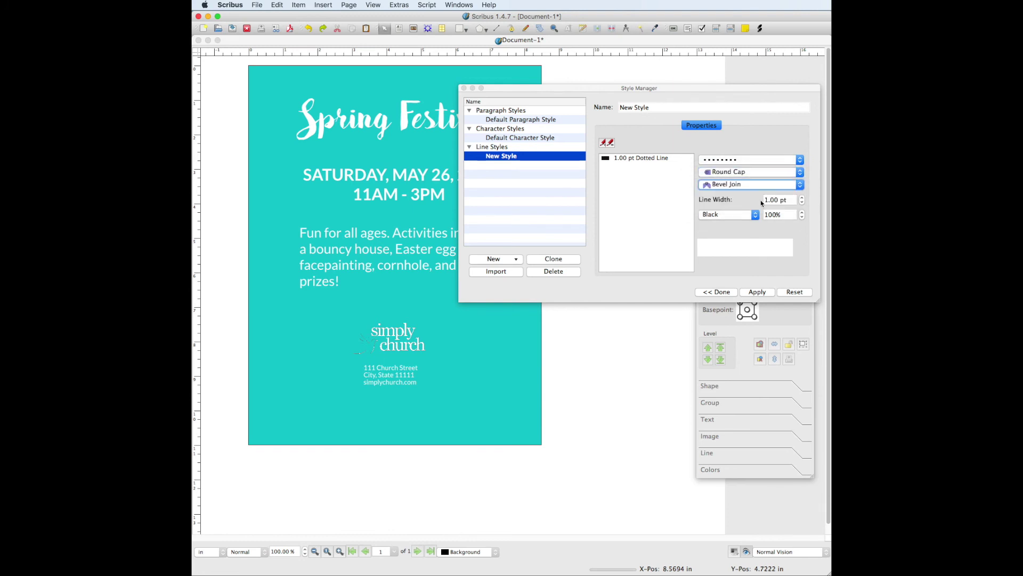
Step: Make the line style 4 pt white, name it 'white dotted line', and apply it
left_click(766, 199)
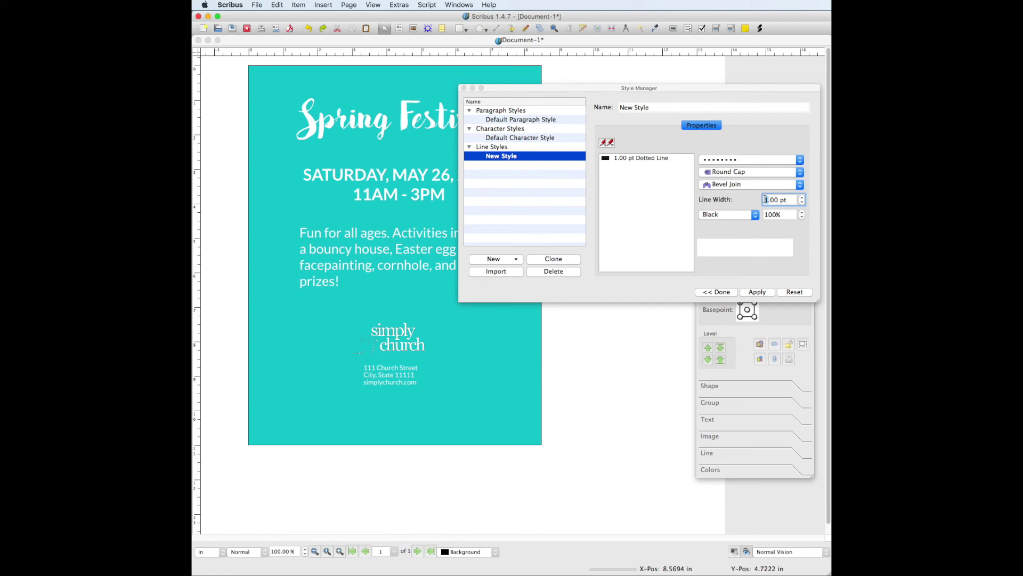
key("BackSpace")
type("4")
left_click(730, 218)
left_click(732, 300)
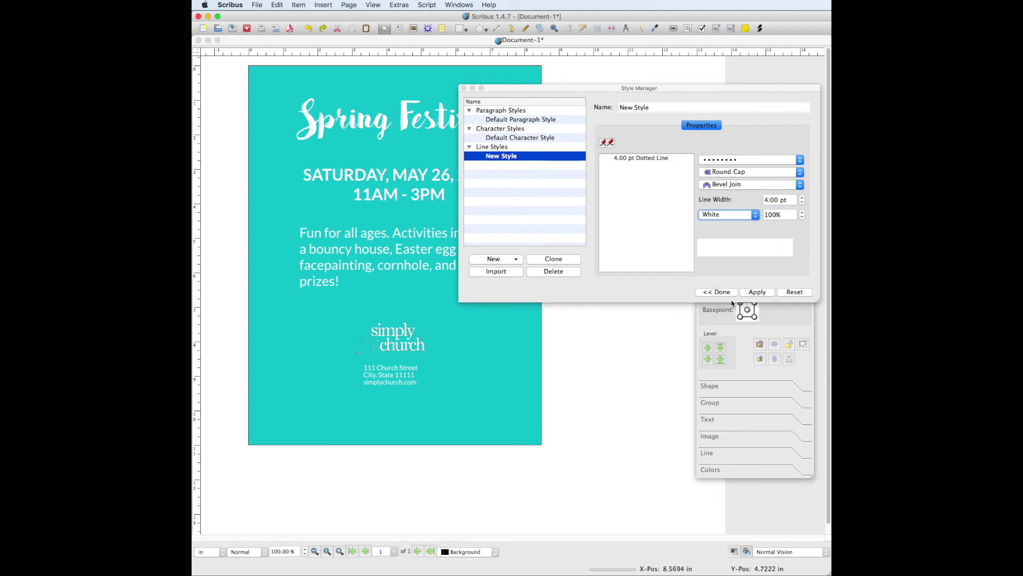
triple_click(645, 107)
type("N")
key("BackSpace")
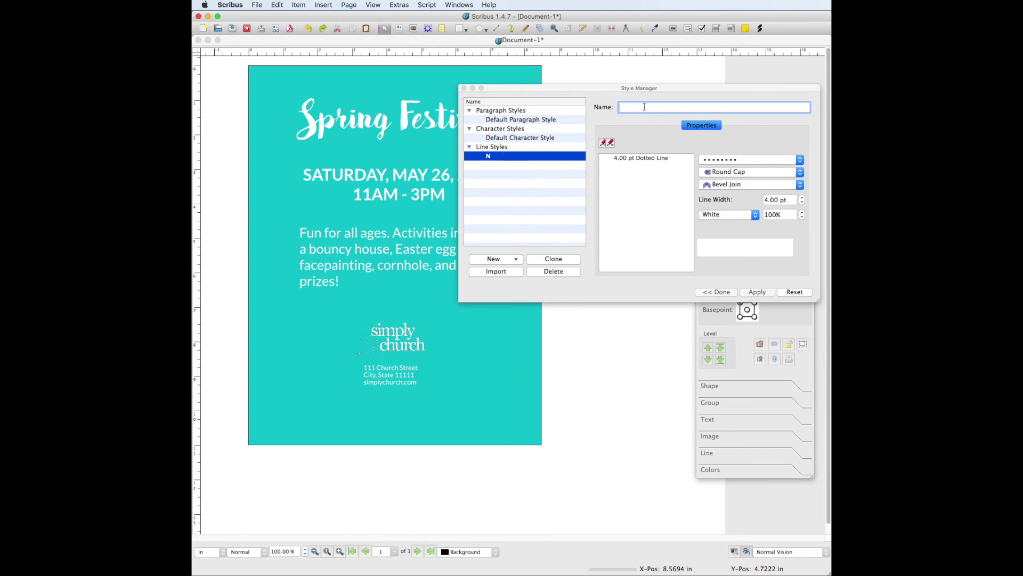
type("white dotted line")
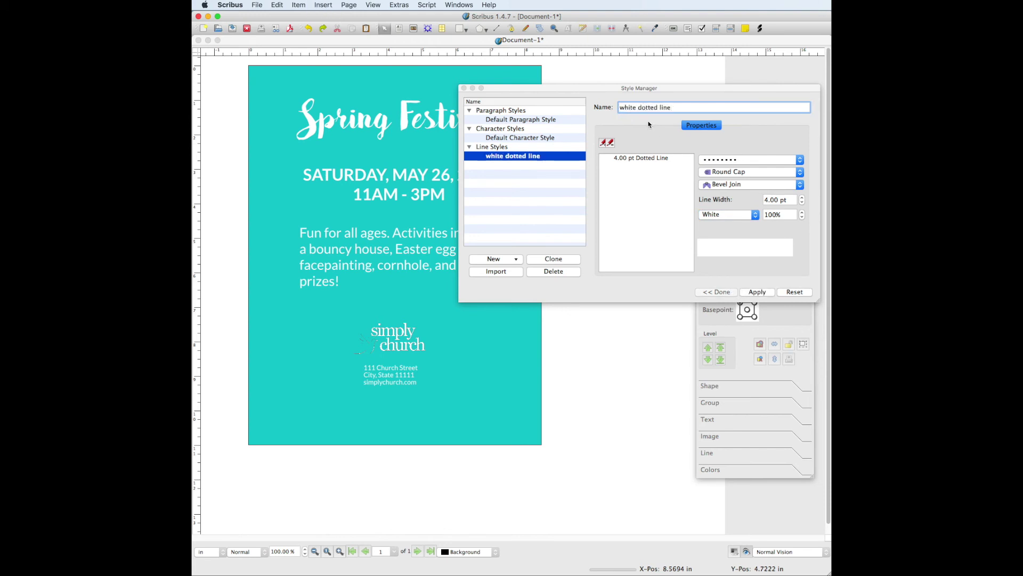
left_click(764, 294)
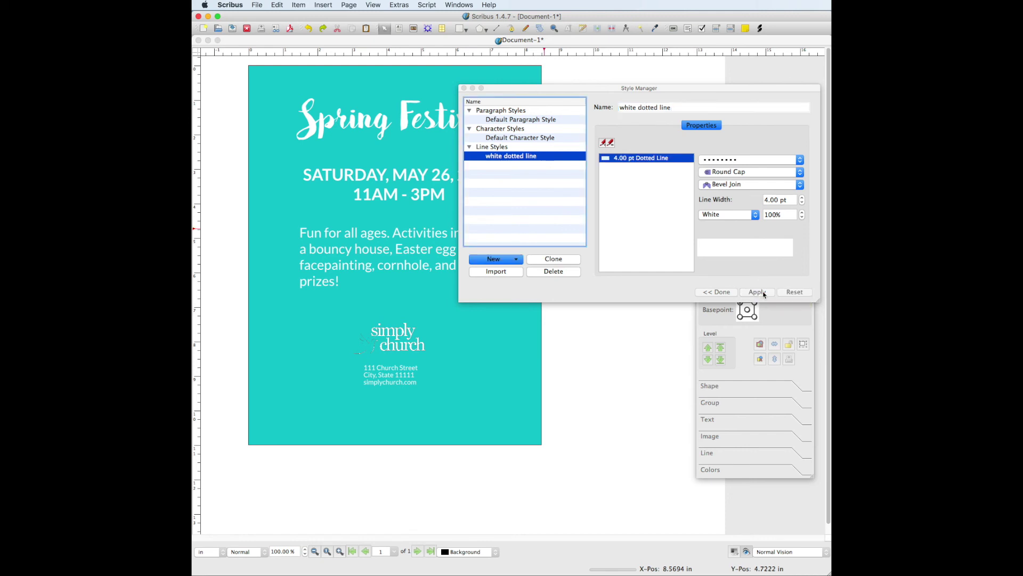
left_click(465, 89)
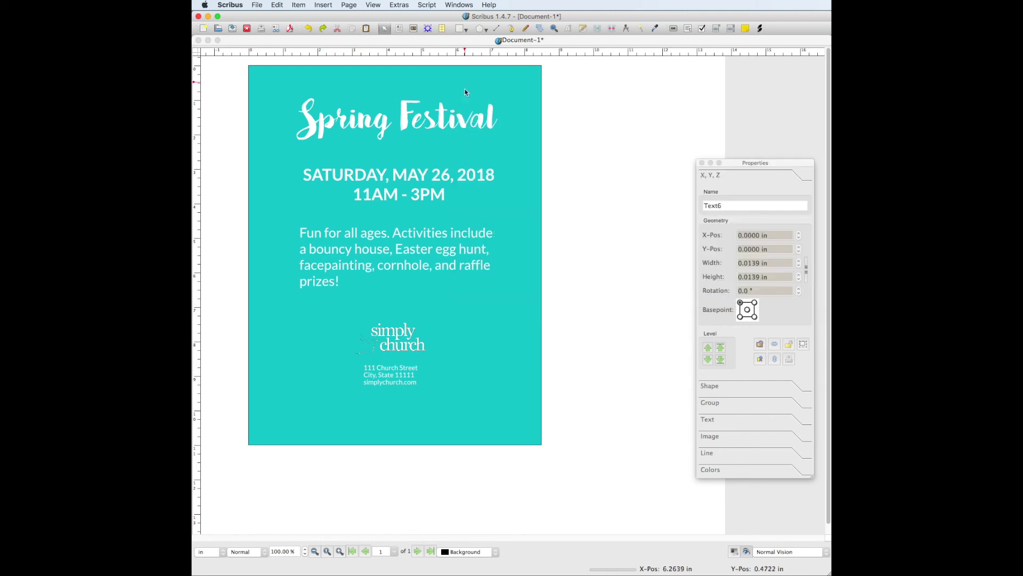
Step: Draw a horizontal rule under the Spring Festival title and give it the 'white dotted line' style
left_click(497, 28)
left_click_drag(299, 154, 375, 157)
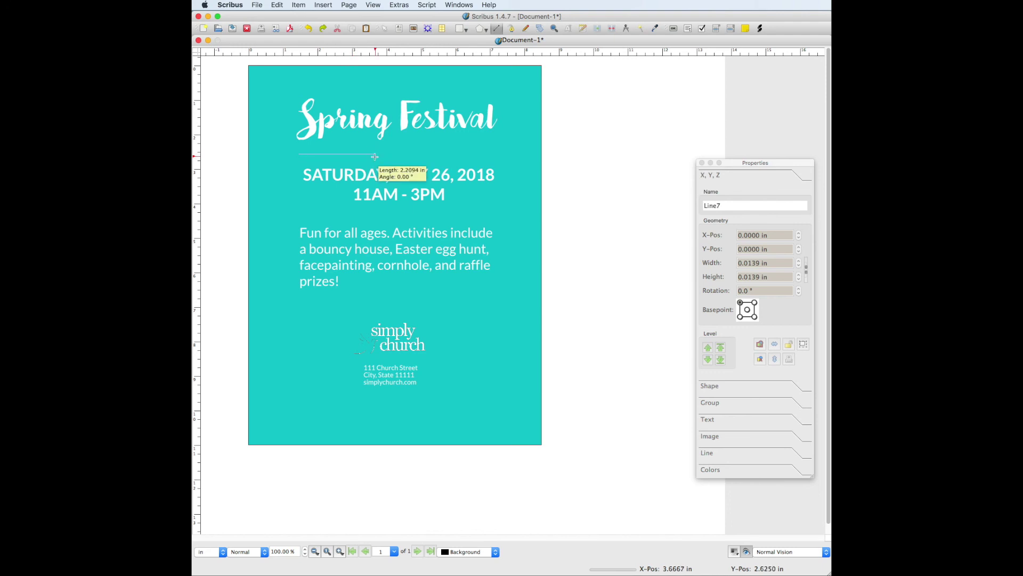
left_click_drag(374, 156, 499, 153)
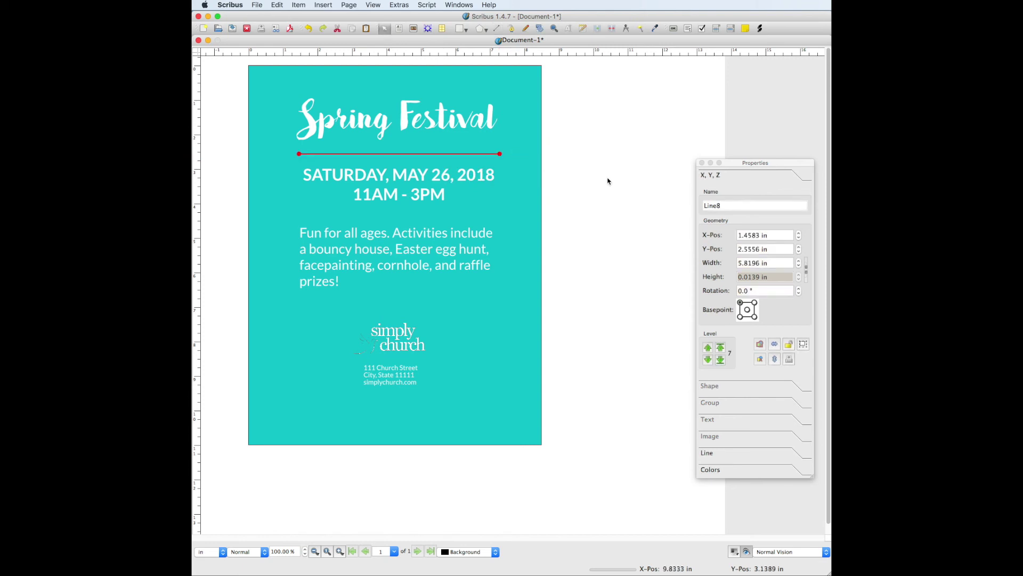
left_click(708, 454)
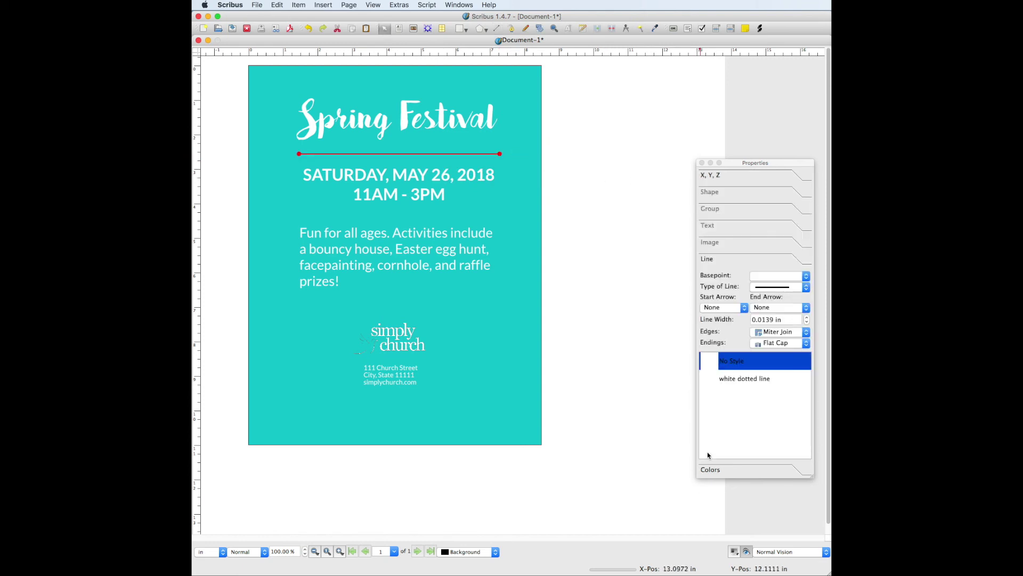
left_click(726, 378)
left_click(522, 178)
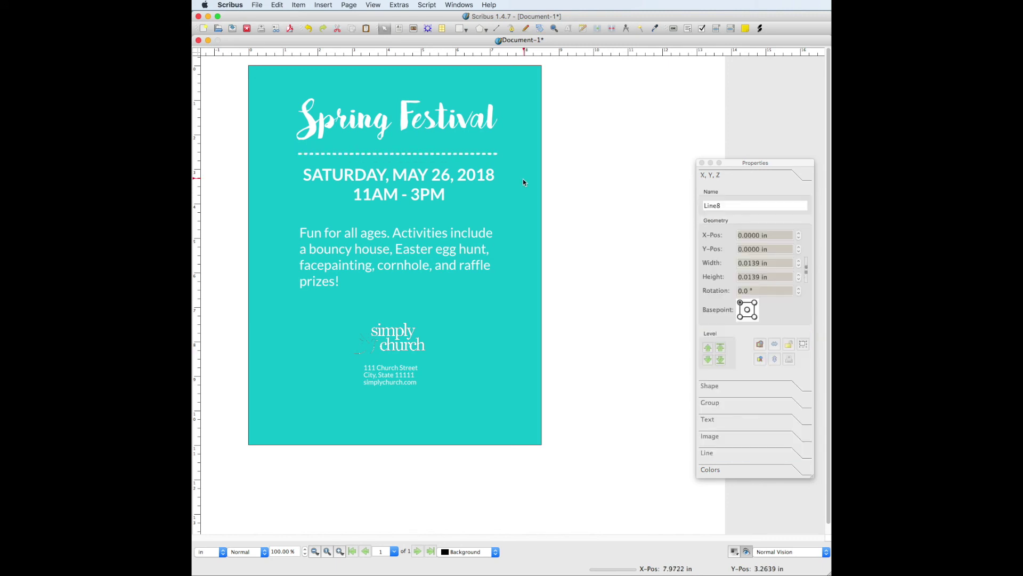
Step: Nudge the date and event details frames down two steps together, below the dotted divider
left_click(405, 197)
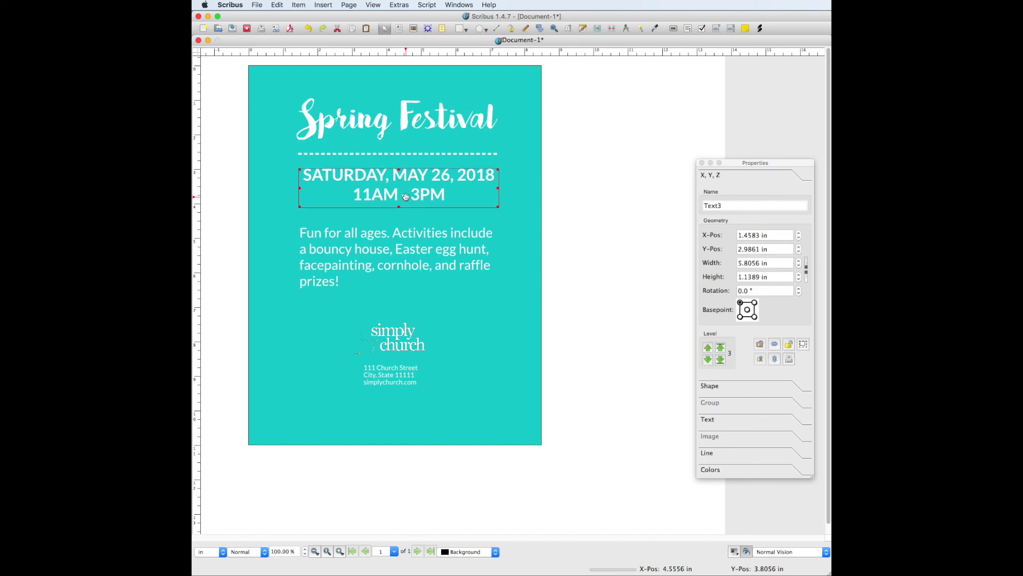
left_click(415, 257, "shift")
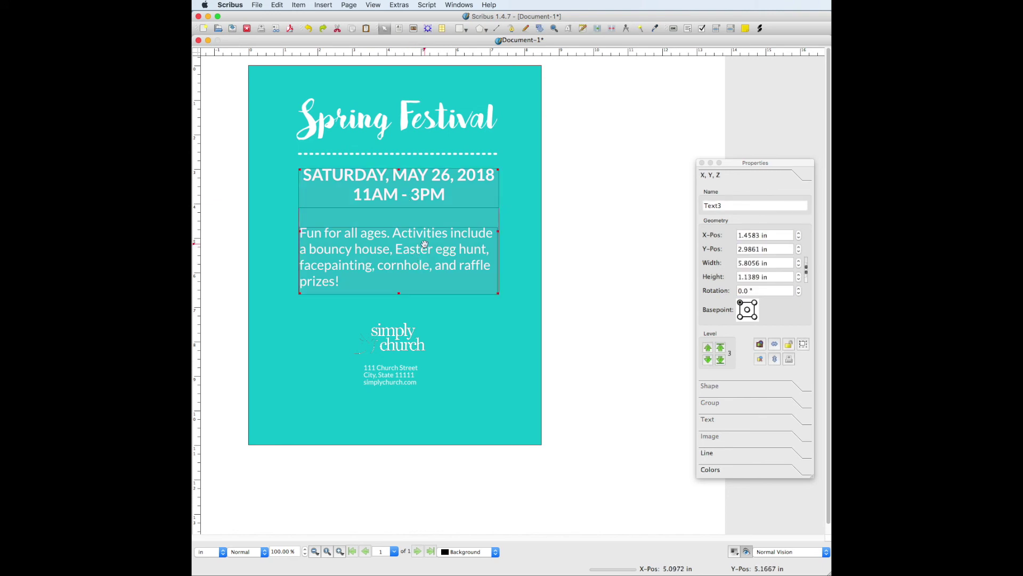
key("Down")
key("Down")
key("Down")
key("Down")
key("Down")
key("Down")
key("Down")
key("Down")
key("Down")
key("Down")
key("Down")
key("Down")
key("Down")
key("Down")
key("Down")
key("Down")
key("Down")
key("Down")
key("Down")
key("Down")
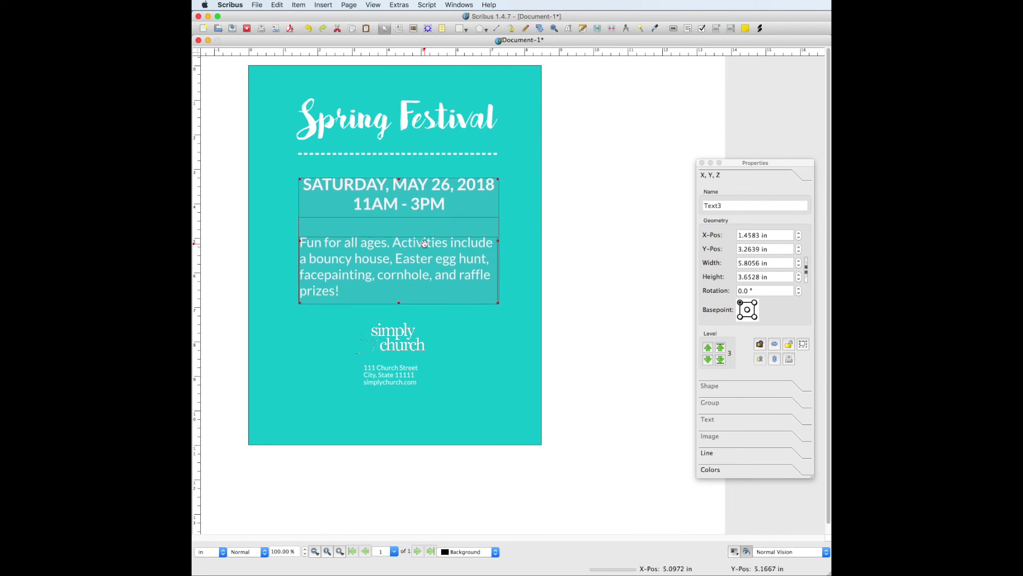
key("Down")
key("Down")
key("Down")
key("Down")
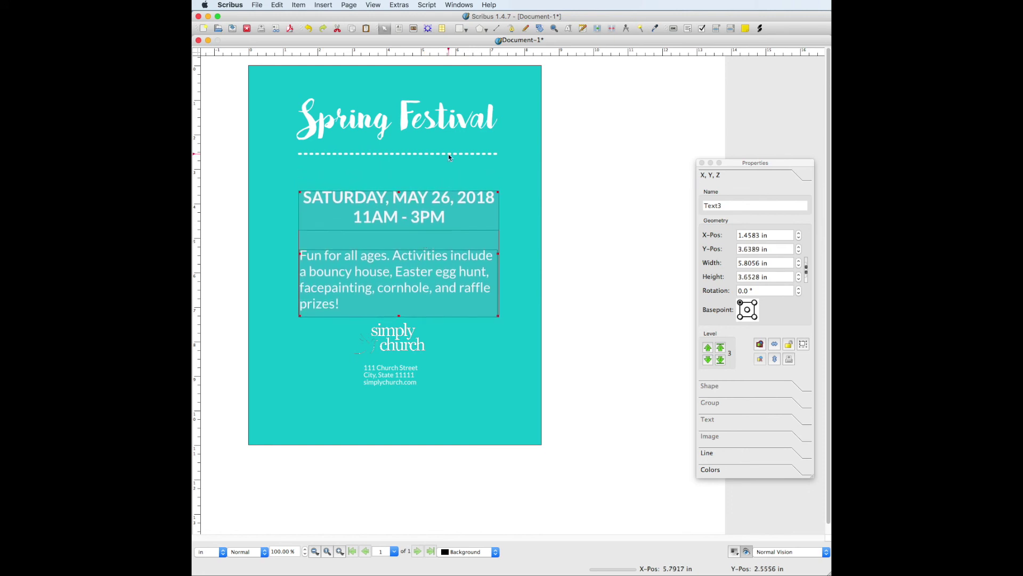
left_click(449, 154)
left_click(554, 414)
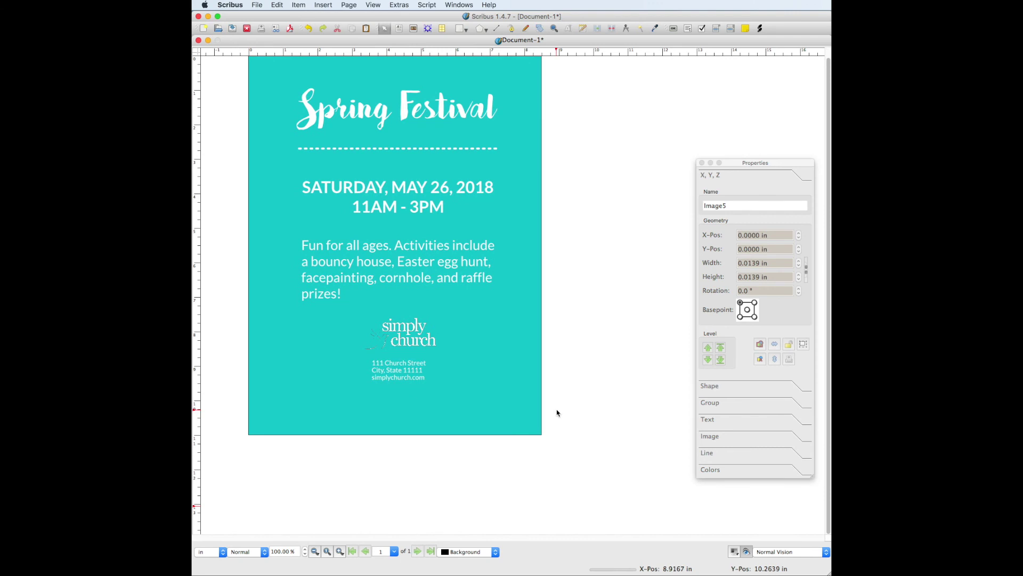
Step: Save the flyer as 'spring festival flyer.sla' in the home folder
left_click(256, 5)
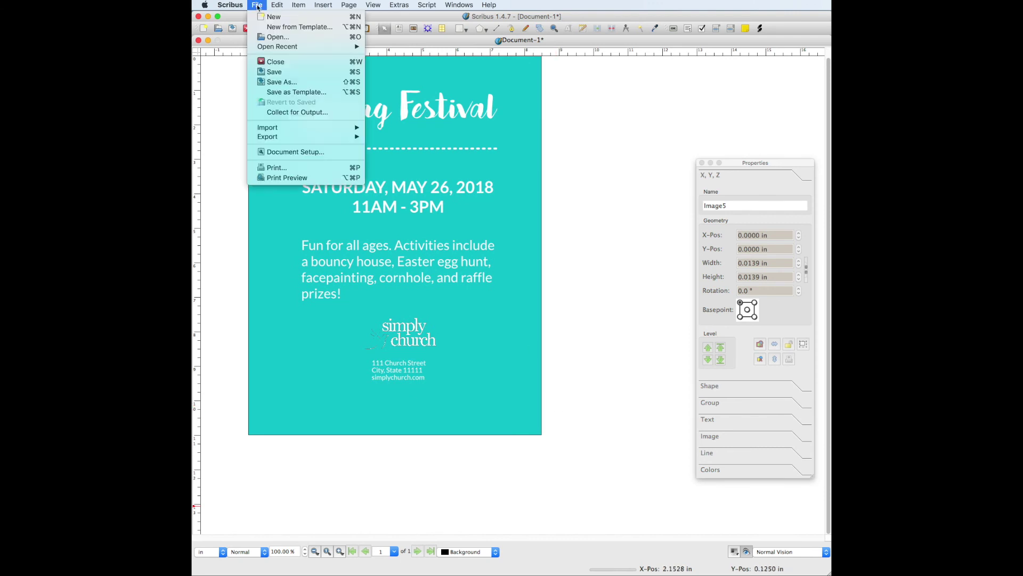
left_click(289, 83)
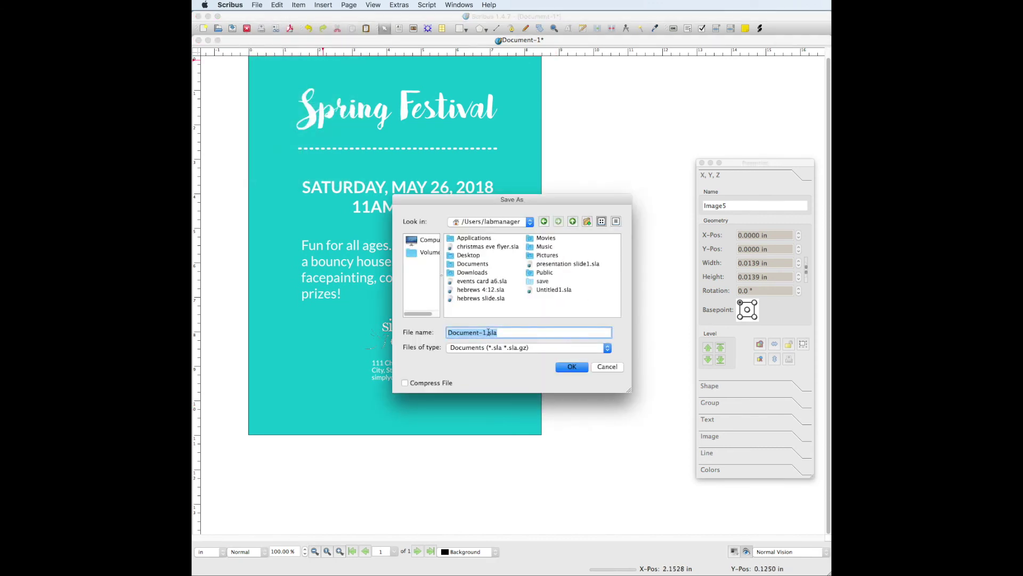
type("spring festival flyer")
key("Return")
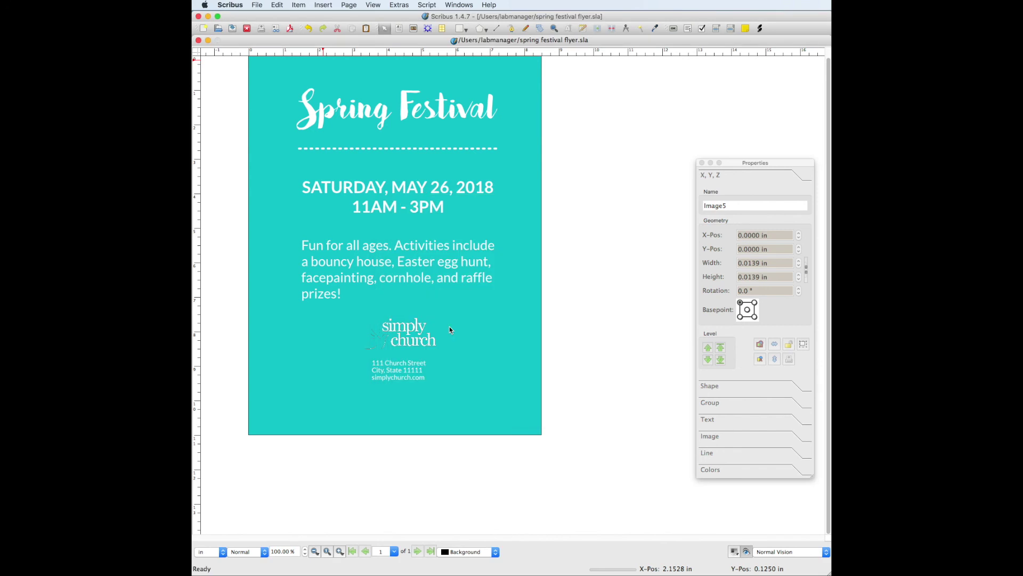